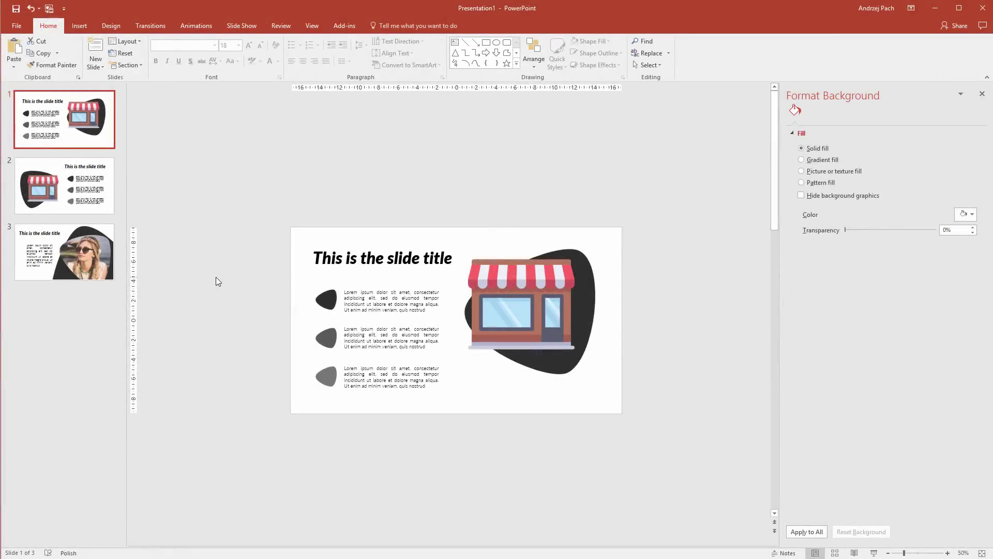
Step: Flip through example slides 2, 3 and back to 1 before starting a blank deck
click(216, 278)
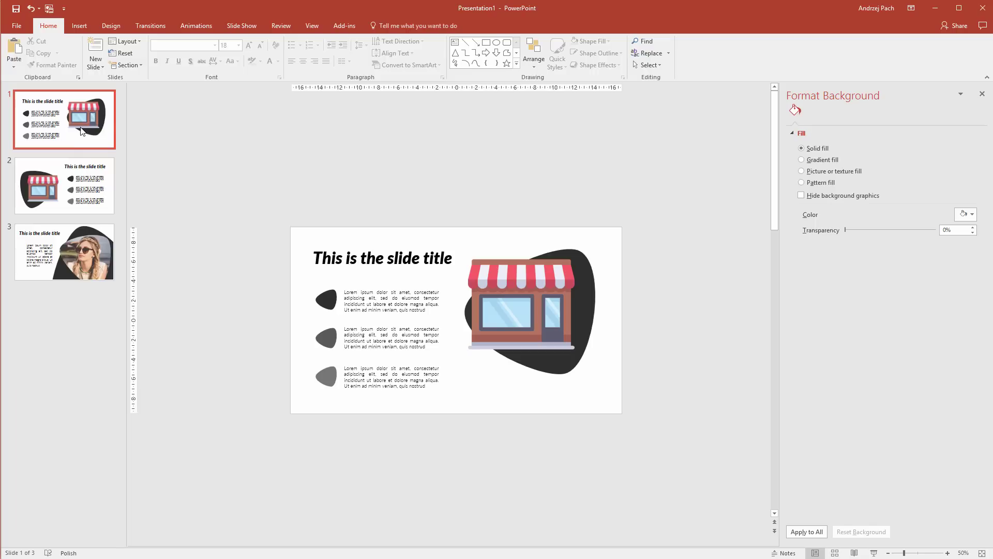
click(78, 189)
click(79, 247)
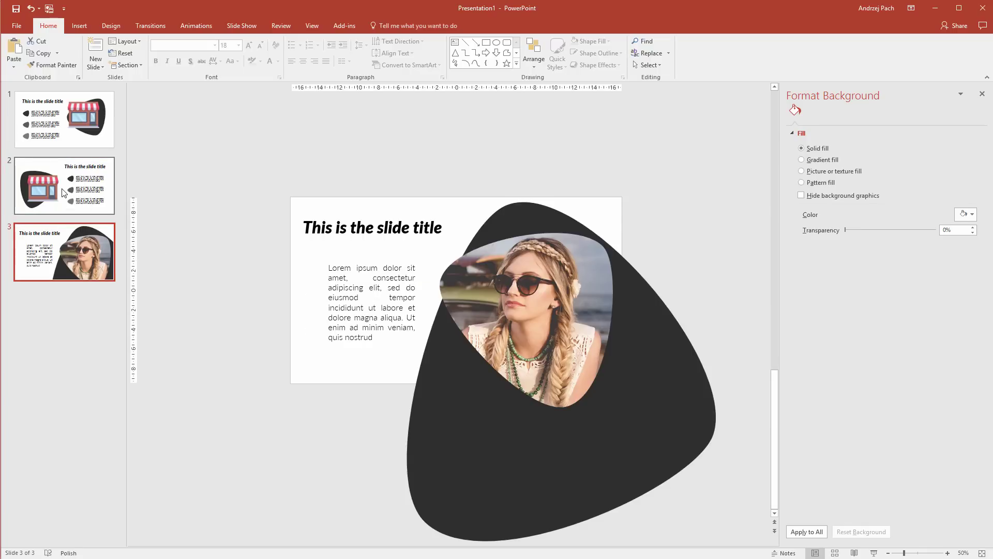
click(63, 192)
click(79, 129)
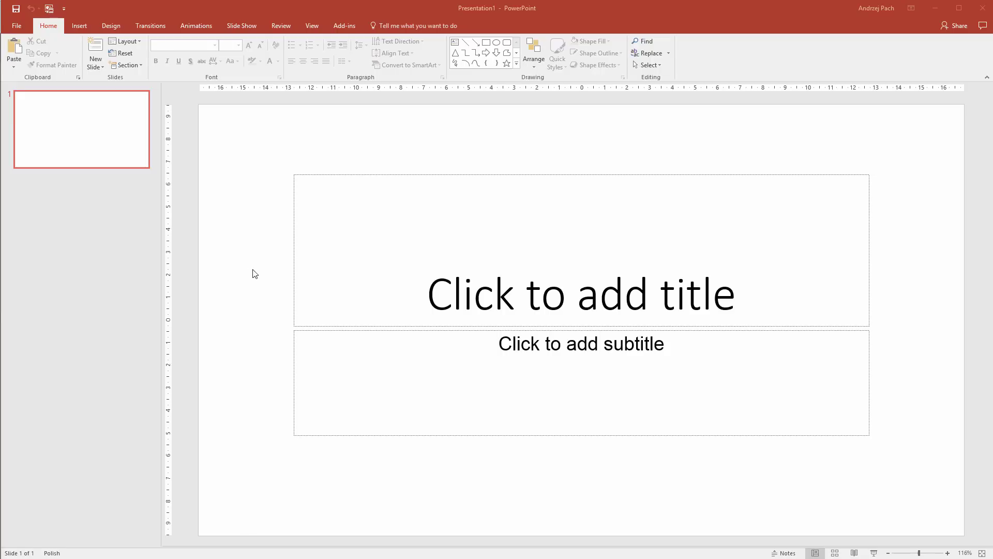
Step: Box-select the title and subtitle placeholders together and delete them
scroll(255, 273, down, 2)
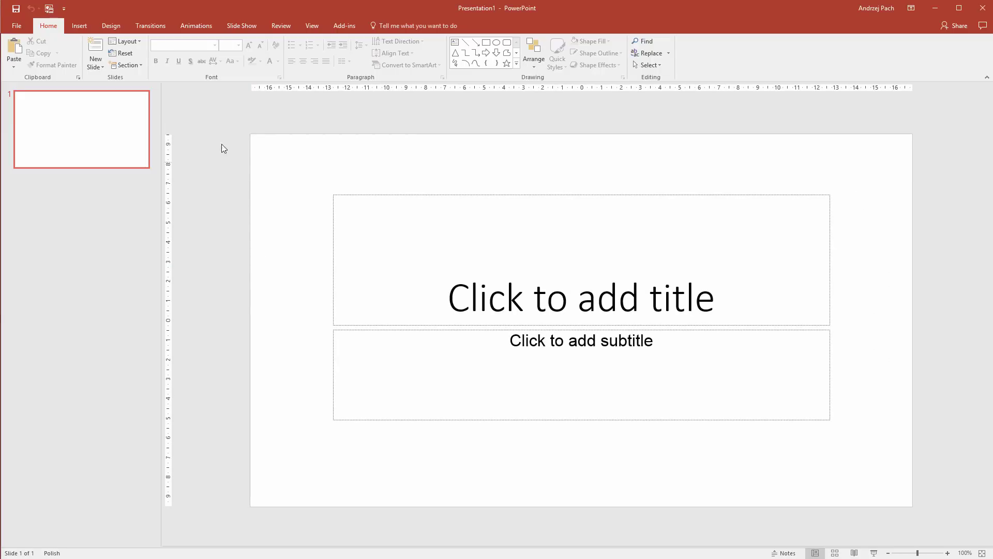
drag(221, 145, 909, 471)
key(Delete)
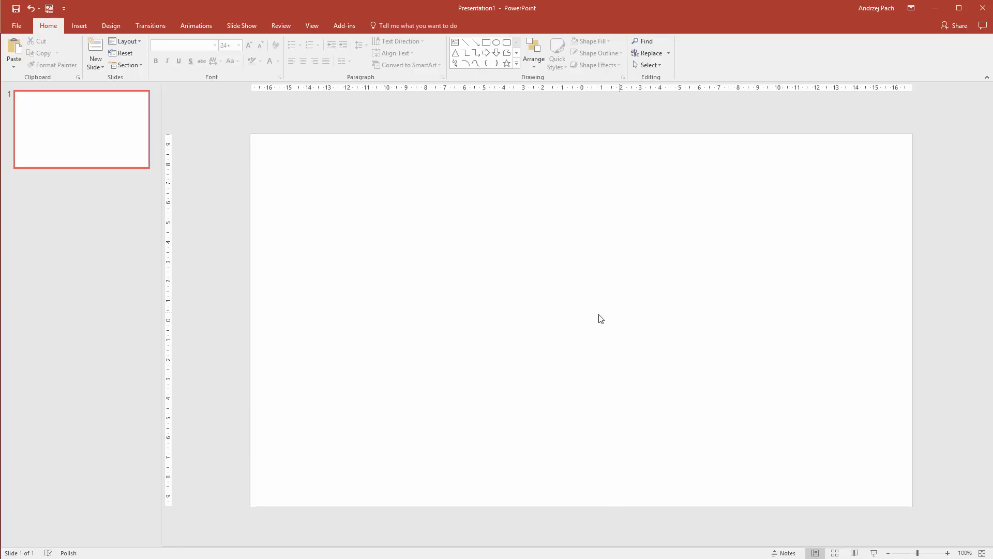
Step: Draw a large isosceles triangle, about 13.05 × 15.13 cm, in the slide's centre
click(79, 26)
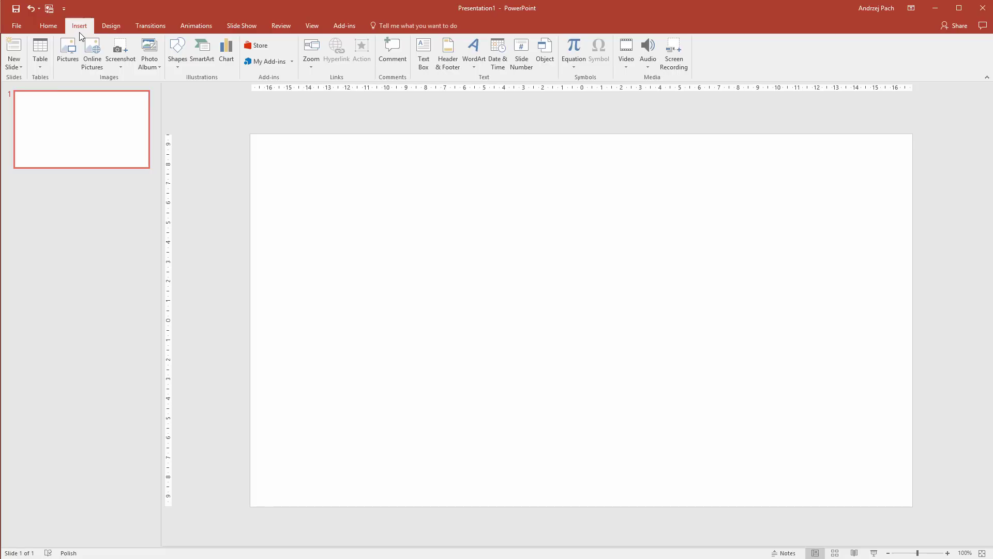
click(181, 64)
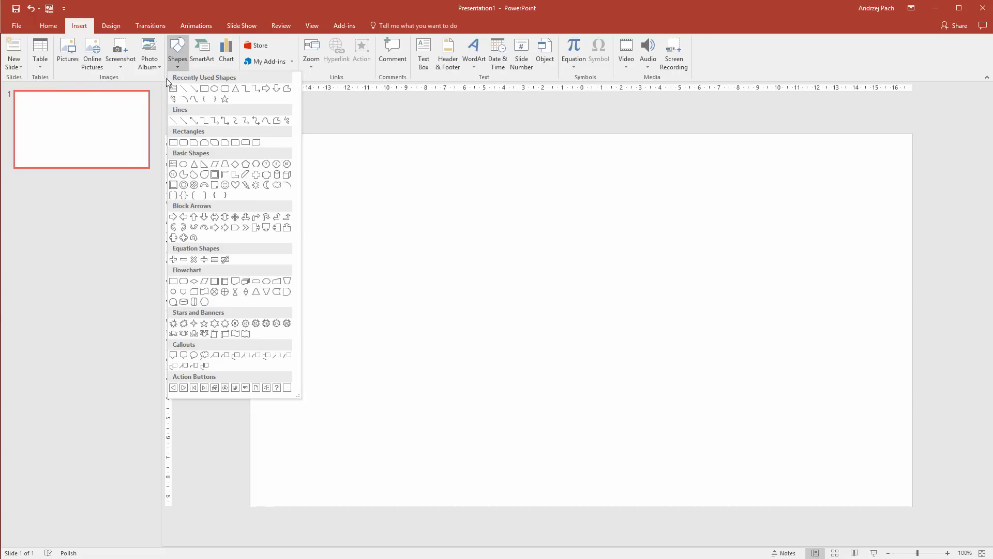
click(195, 164)
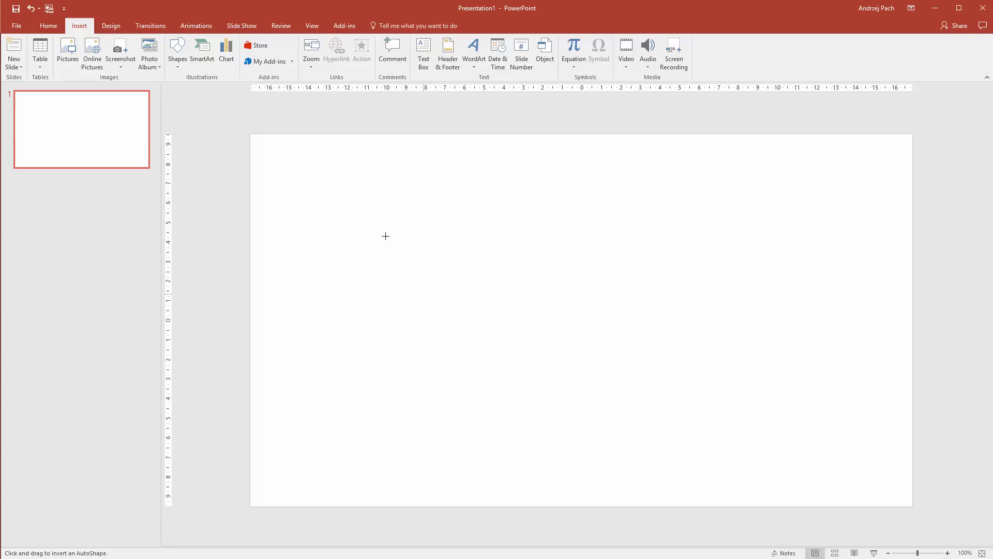
mouse_move(334, 181)
mouse_down()
mouse_move(471, 311)
mouse_move(630, 415)
mouse_up()
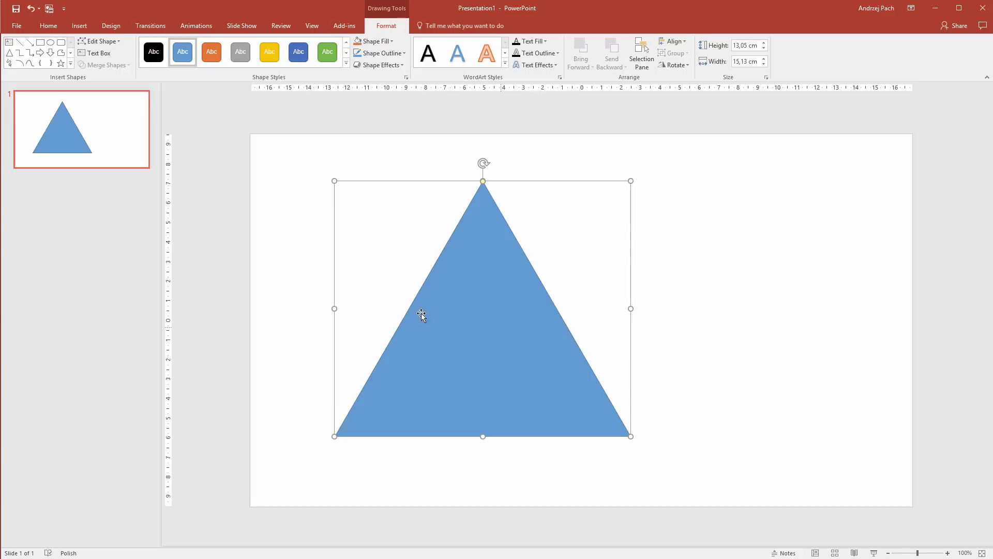
Step: Convert all three triangle vertices to smooth points and pull the top vertex down
click(114, 42)
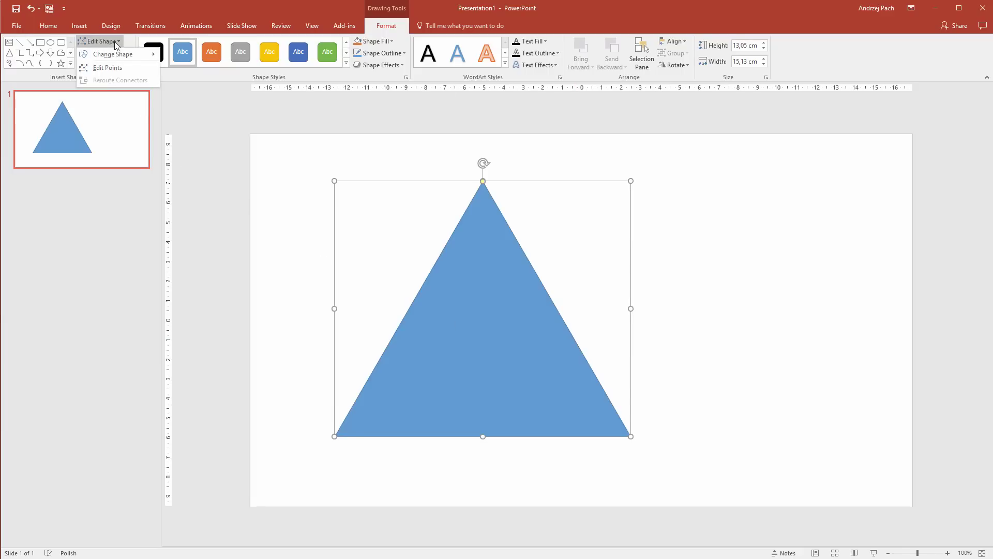
click(119, 68)
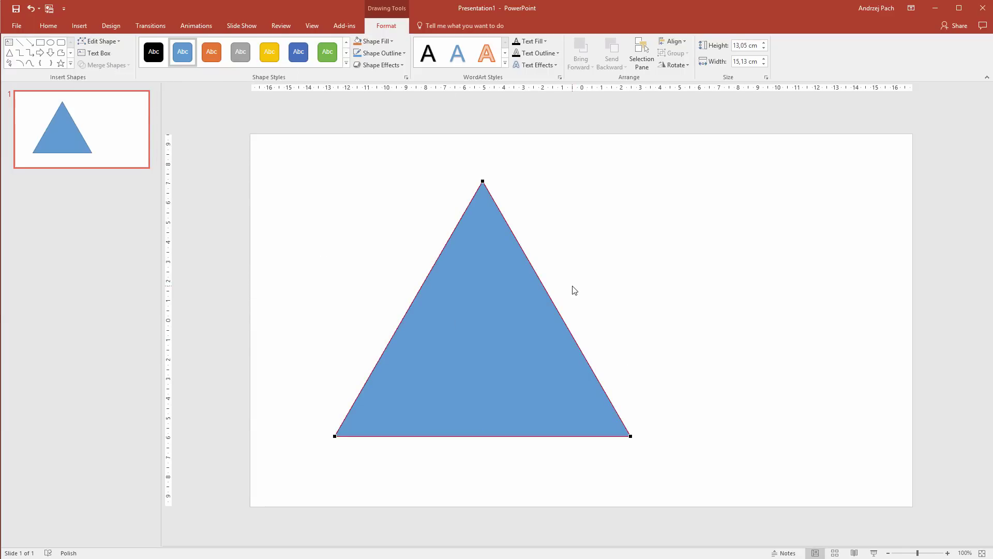
right_click(482, 181)
click(527, 239)
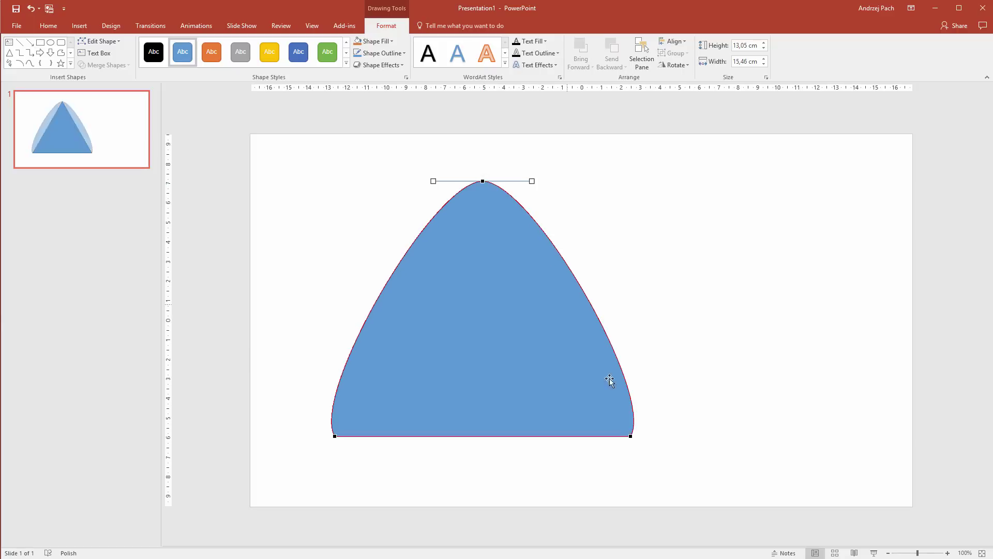
click(631, 436)
right_click(631, 435)
click(668, 489)
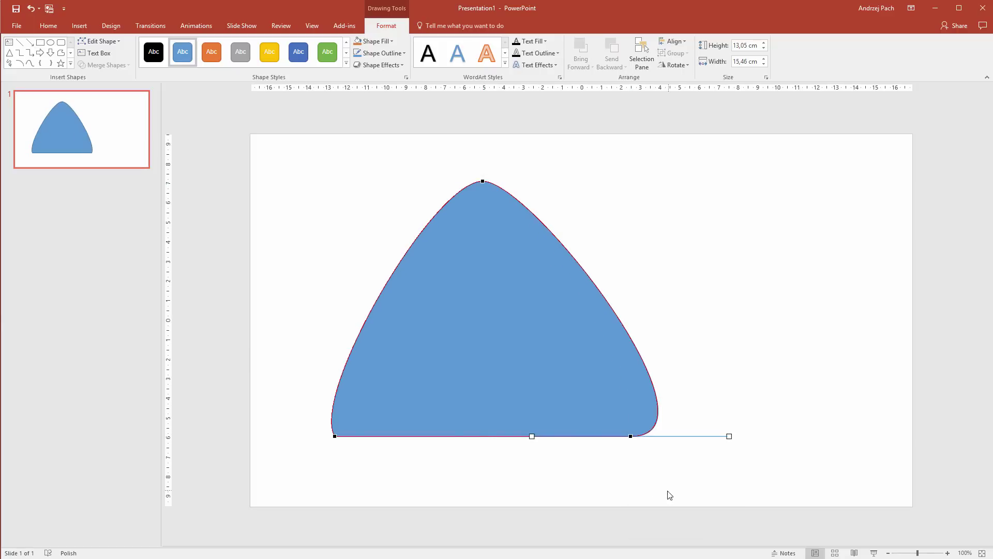
right_click(333, 438)
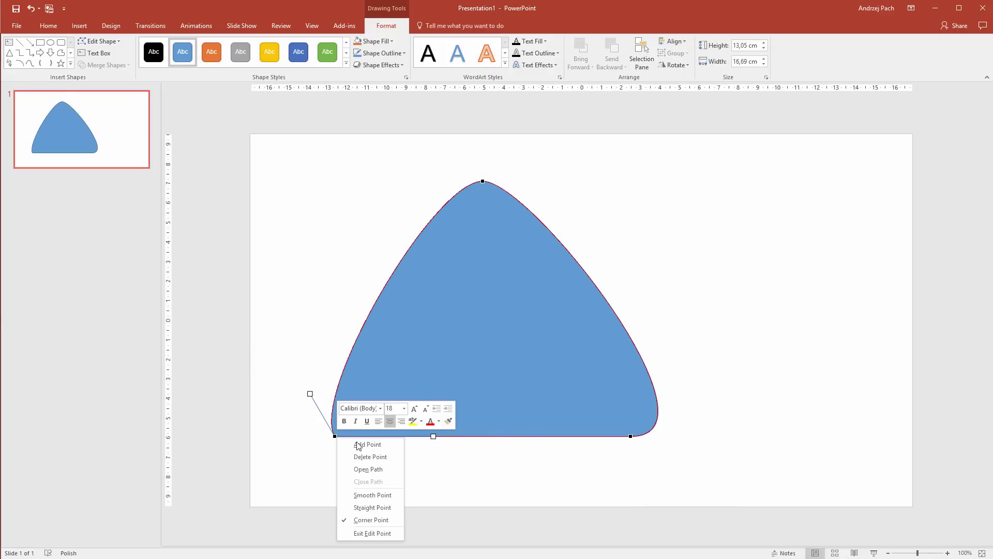
click(379, 496)
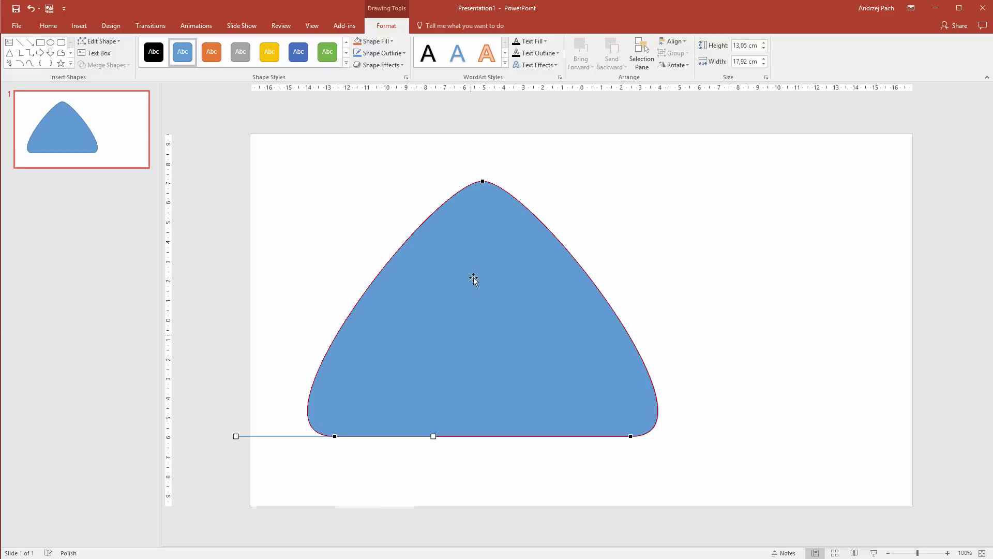
drag(483, 182, 485, 231)
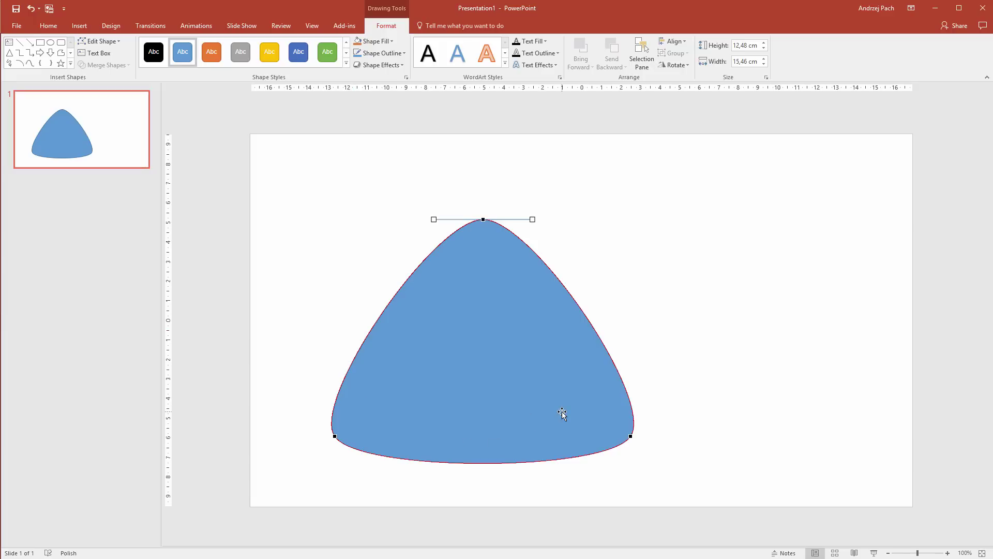
Step: Try widening the curve at the top point, undoing both attempts
right_click(483, 222)
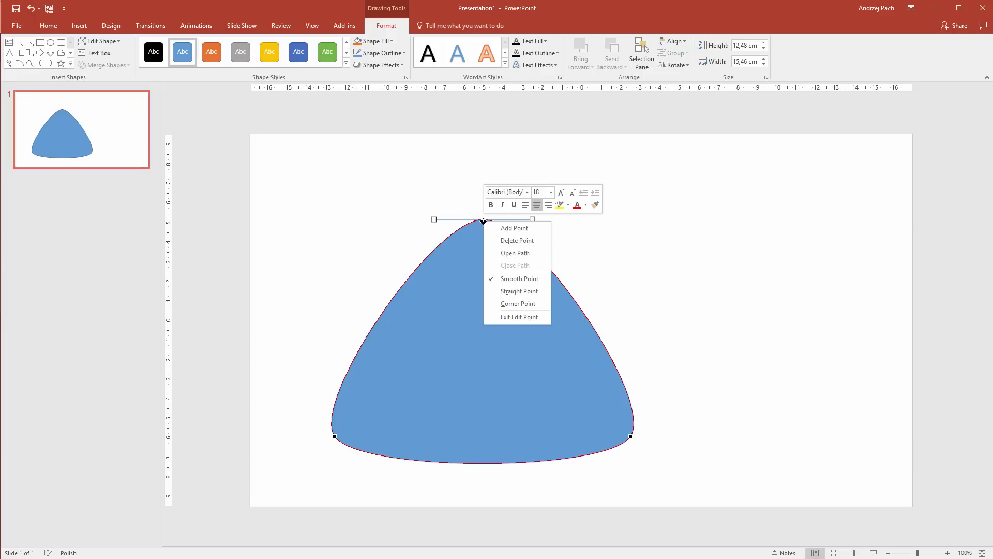
click(520, 291)
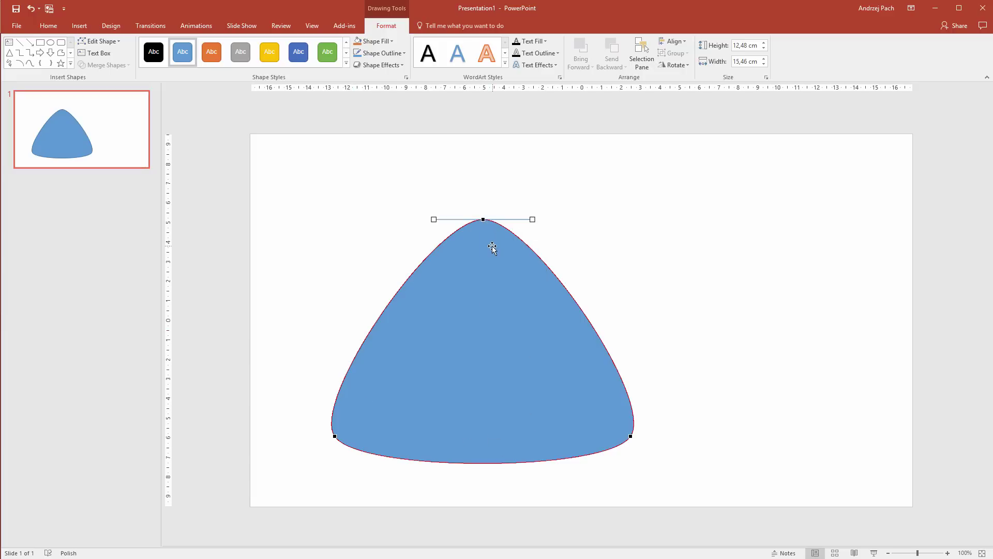
drag(533, 221, 597, 223)
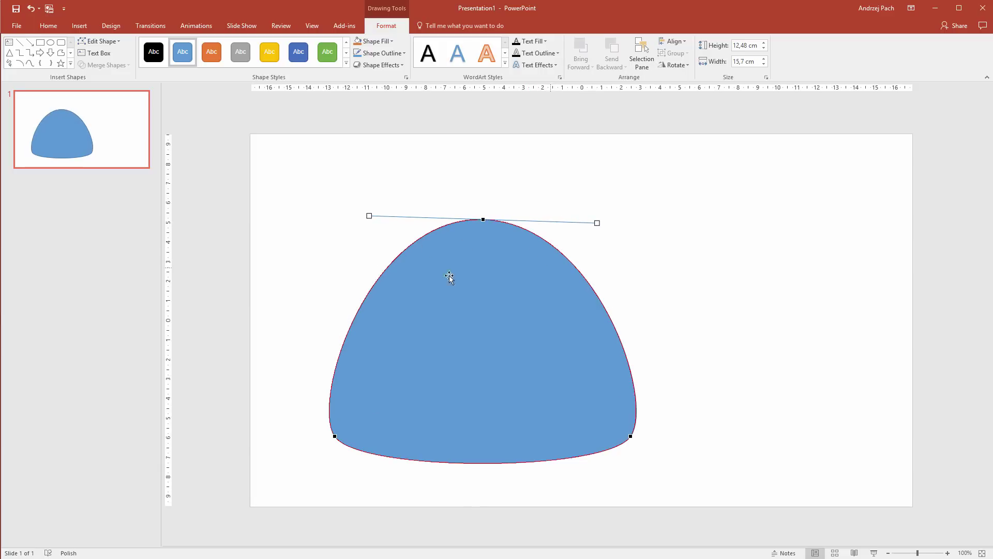
key(ctrl+z)
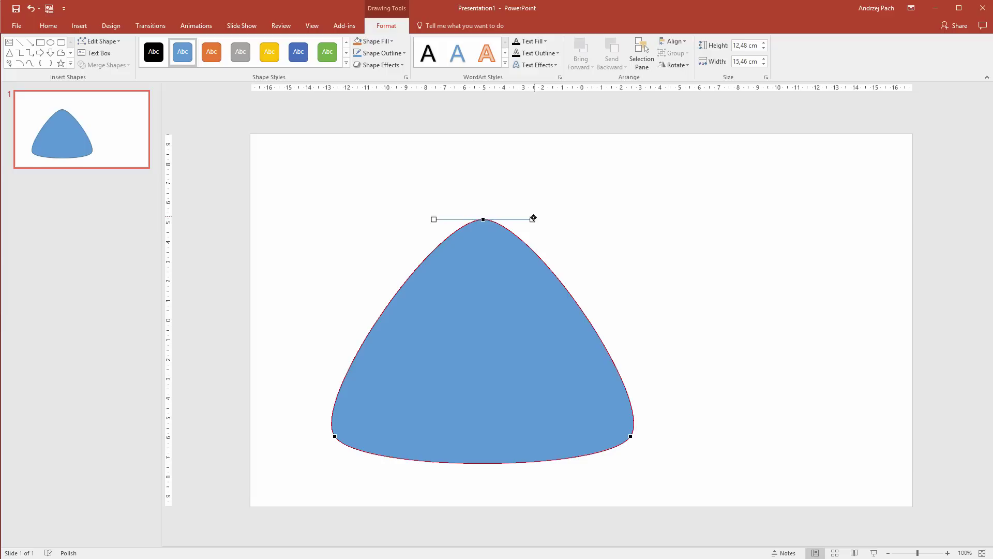
drag(532, 219, 589, 221)
key(ctrl+z)
right_click(483, 219)
click(520, 291)
Step: Set the bottom-left point's type and tilt and lower the curve around the top point
click(628, 436)
right_click(631, 436)
click(604, 501)
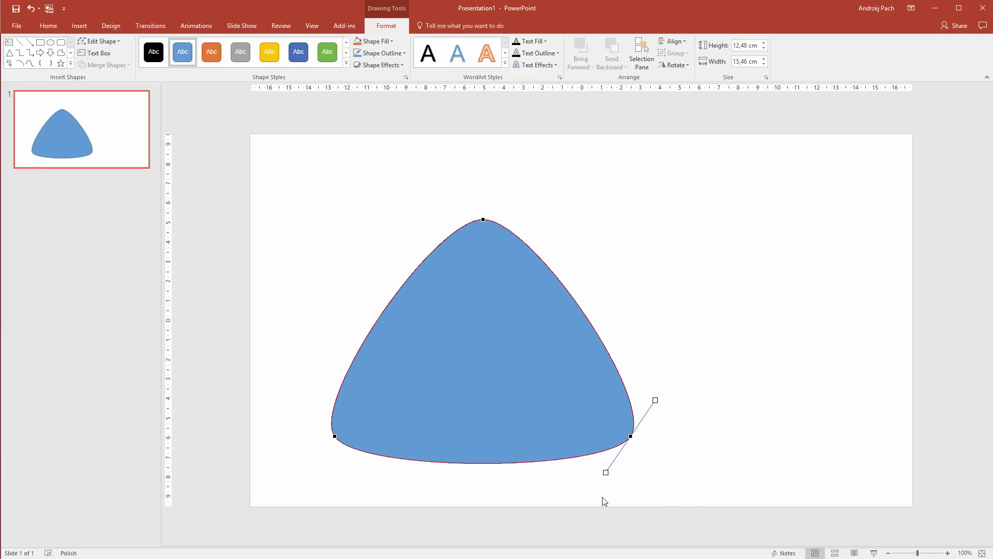
click(335, 436)
right_click(335, 436)
click(402, 505)
click(480, 231)
drag(435, 219, 394, 234)
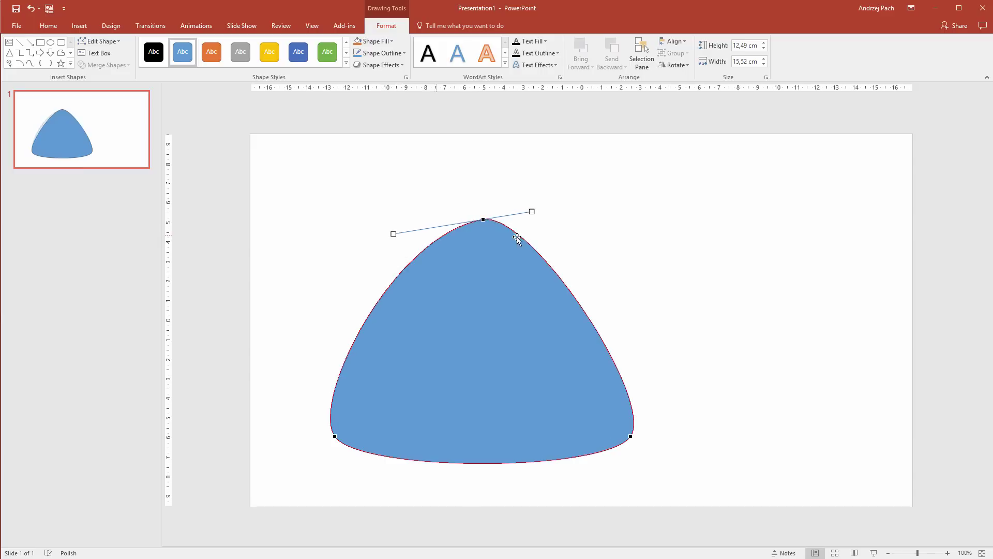
drag(483, 219, 550, 228)
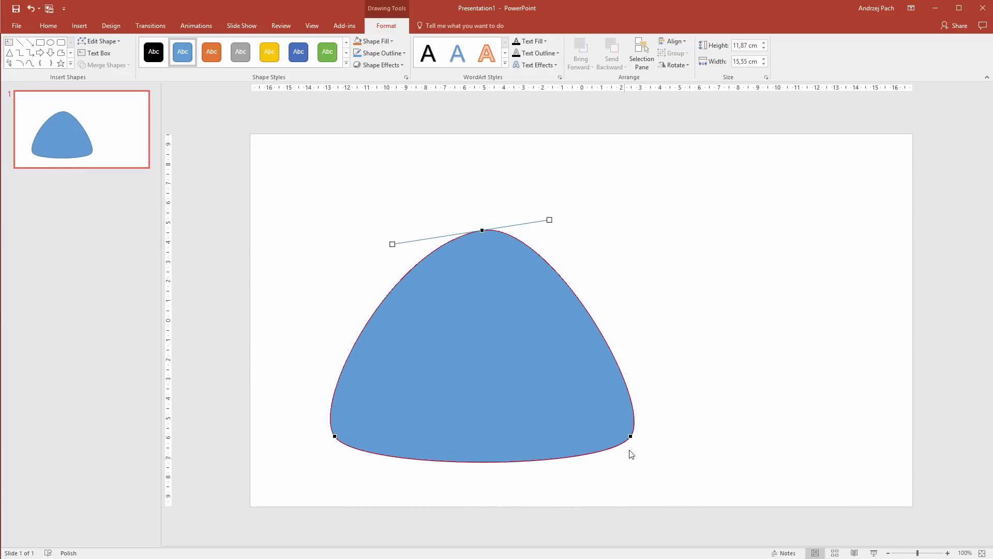
Step: Pull the bottom-right point inward and reshape the curves on either side of it
click(631, 437)
drag(630, 436, 625, 432)
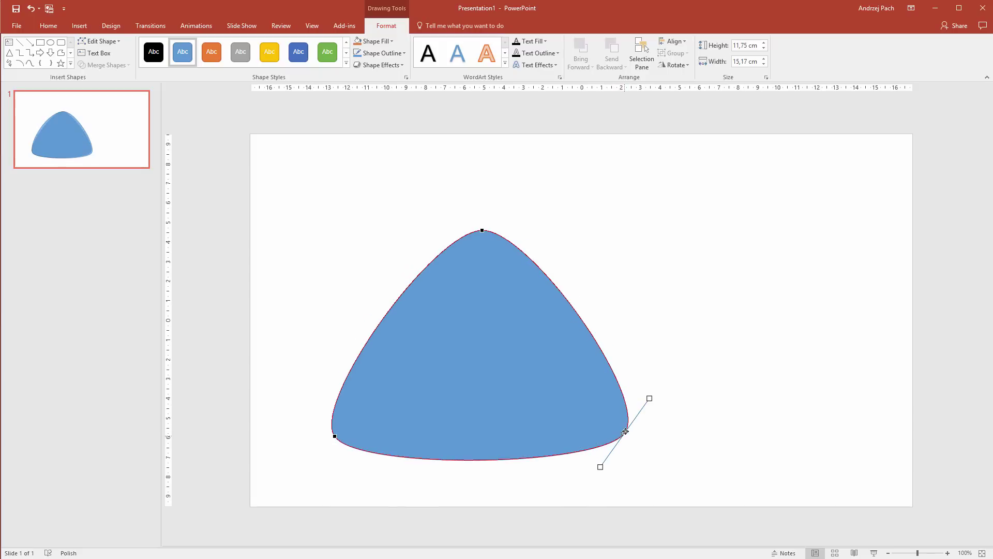
drag(648, 400, 661, 372)
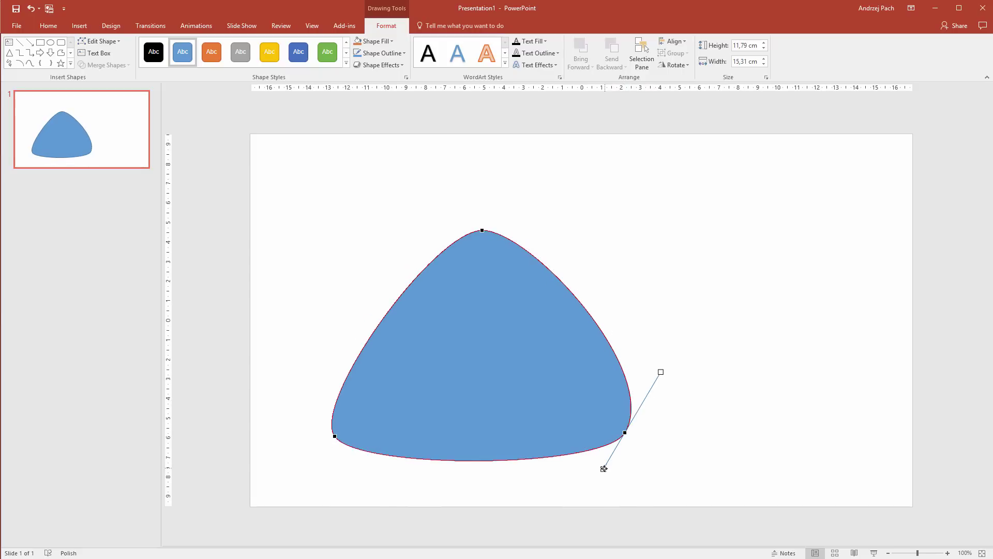
drag(600, 467, 594, 485)
Step: Bow out the curves around the bottom-left corner, refine the top curve, and finish editing
click(337, 436)
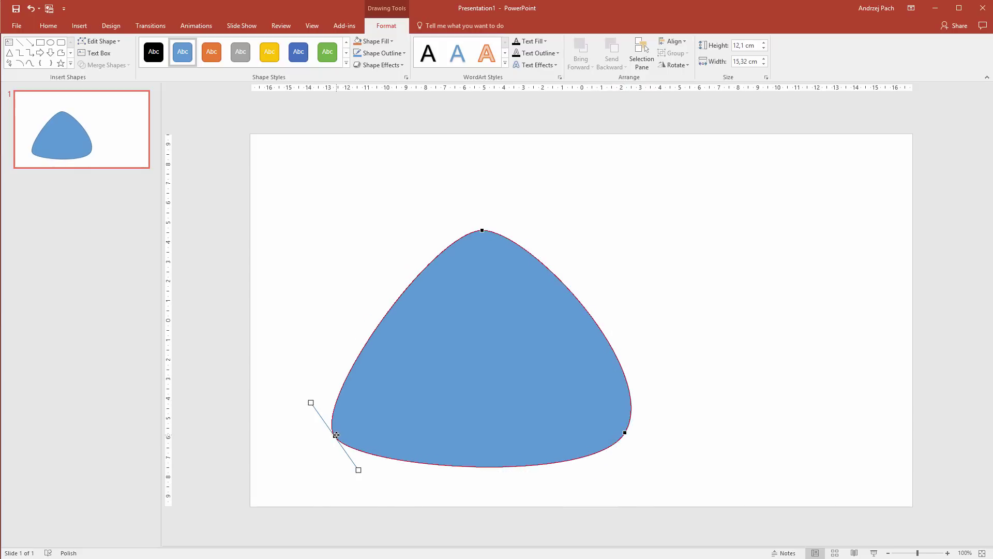
drag(311, 402, 302, 380)
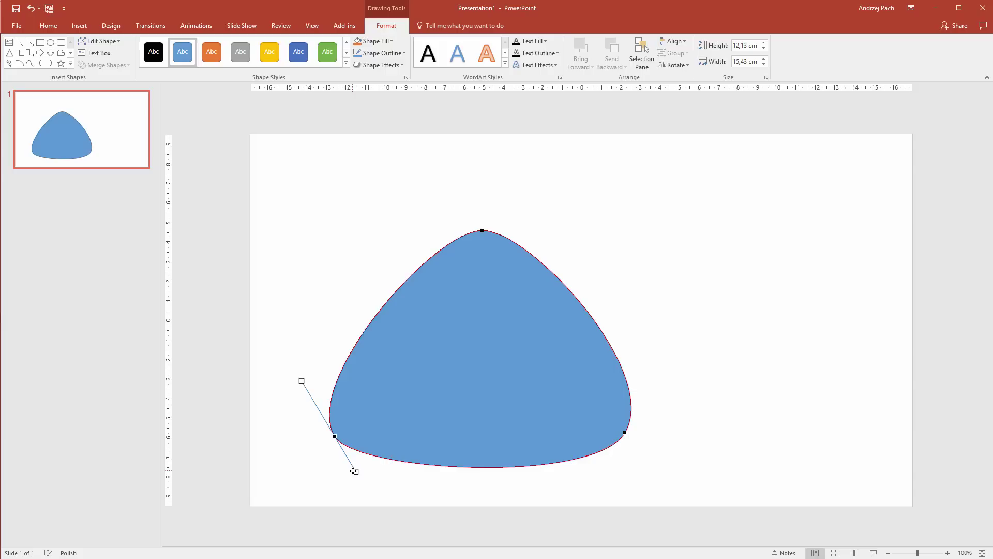
drag(355, 470, 368, 475)
click(482, 230)
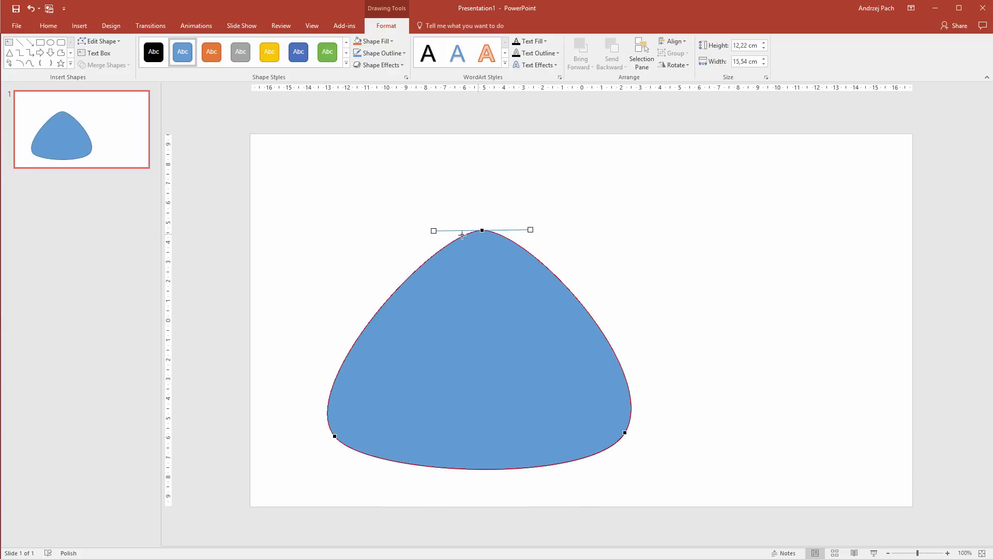
drag(432, 234, 414, 231)
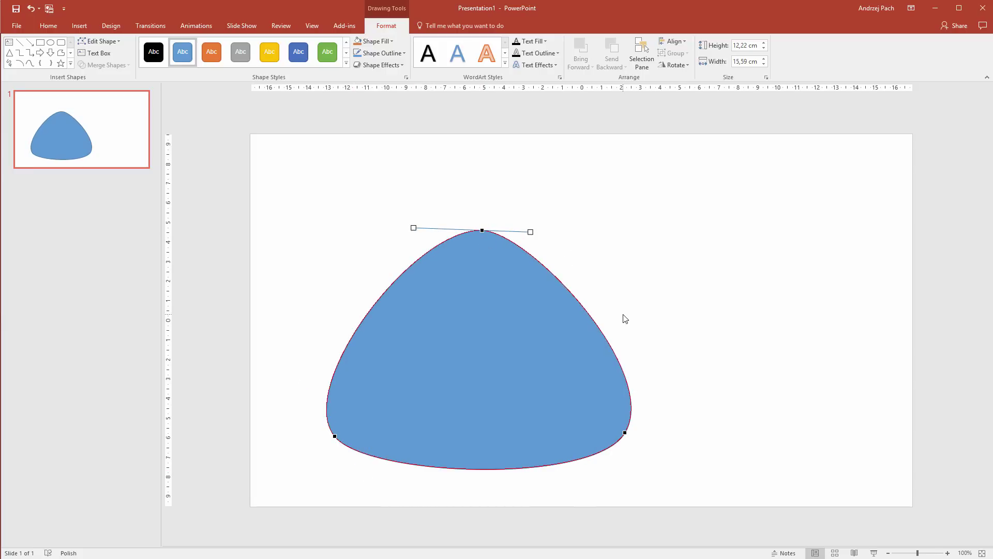
click(723, 363)
Step: Move the blob up-right, rotate it clockwise, and narrow it to 13.96 cm wide
key(ctrl+a)
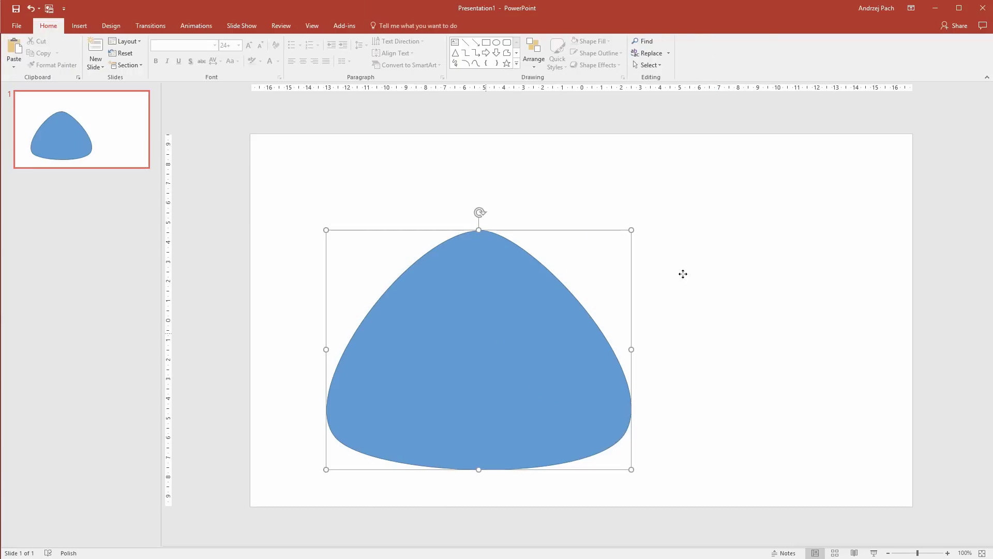
drag(482, 331, 641, 286)
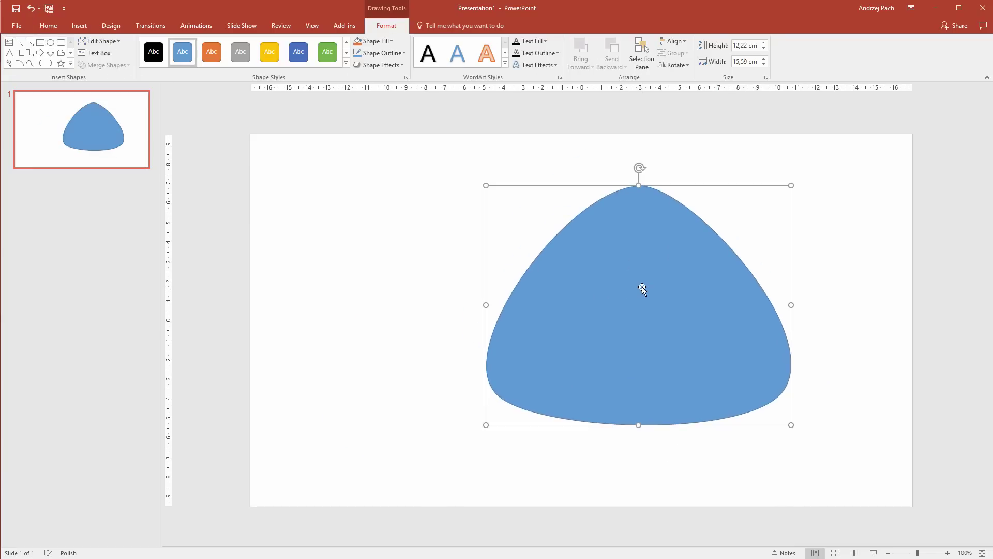
drag(639, 168, 714, 455)
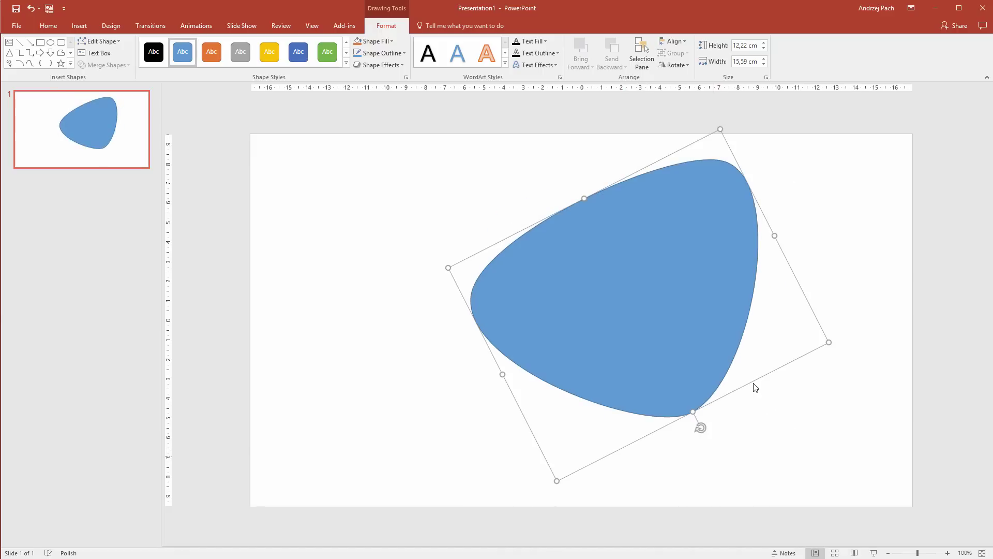
drag(774, 234, 748, 253)
ctrl+scroll(824, 302, down, 2)
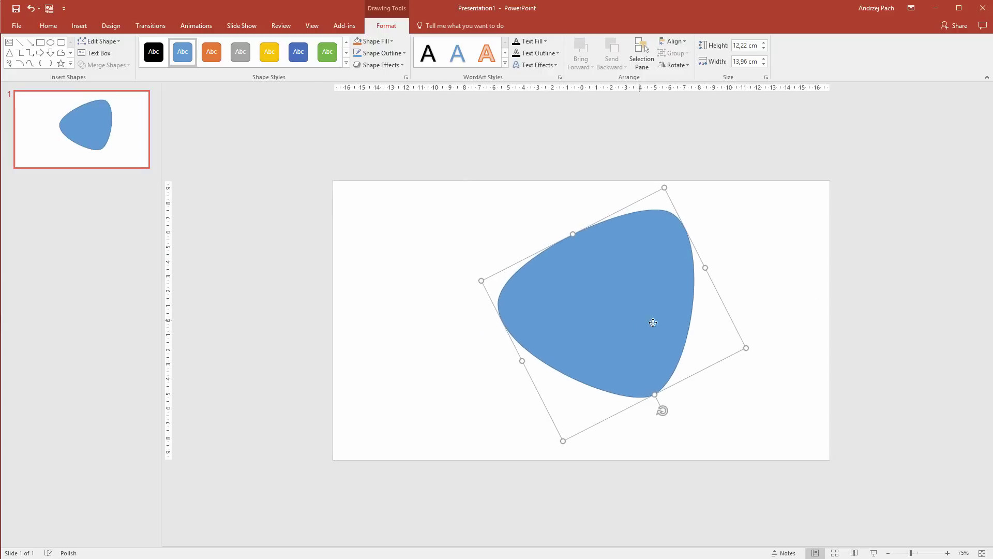
key(ctrl+z)
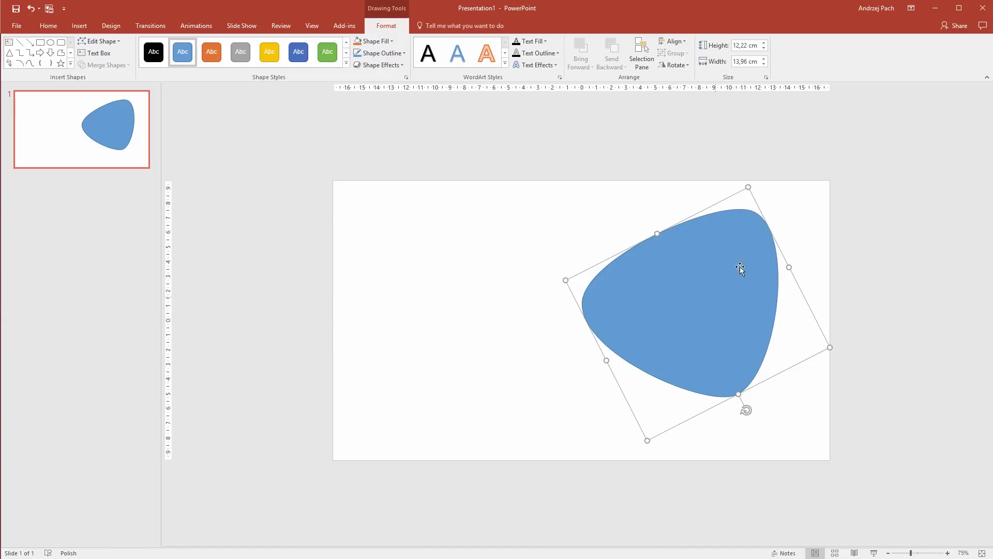
Step: Remove the blob's outline
click(391, 67)
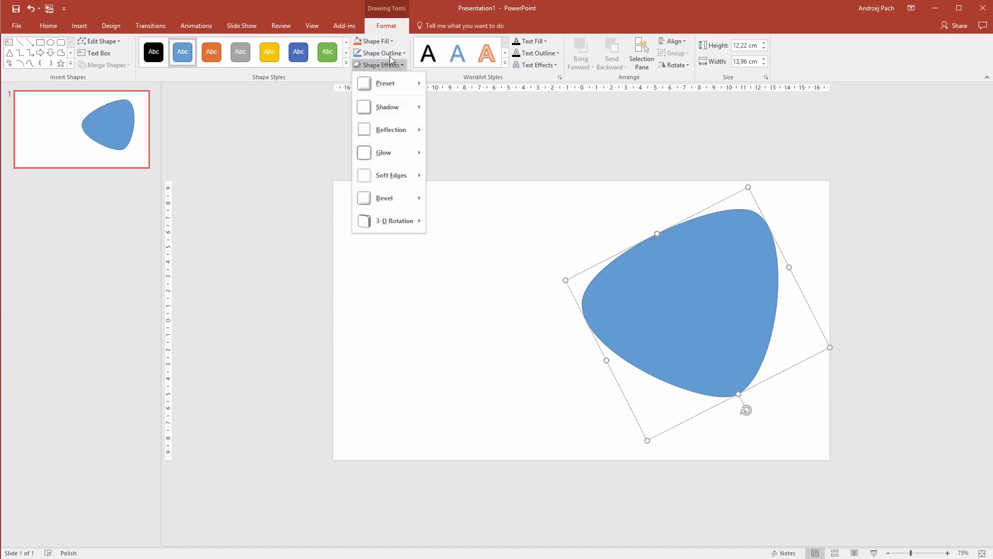
click(380, 52)
click(390, 149)
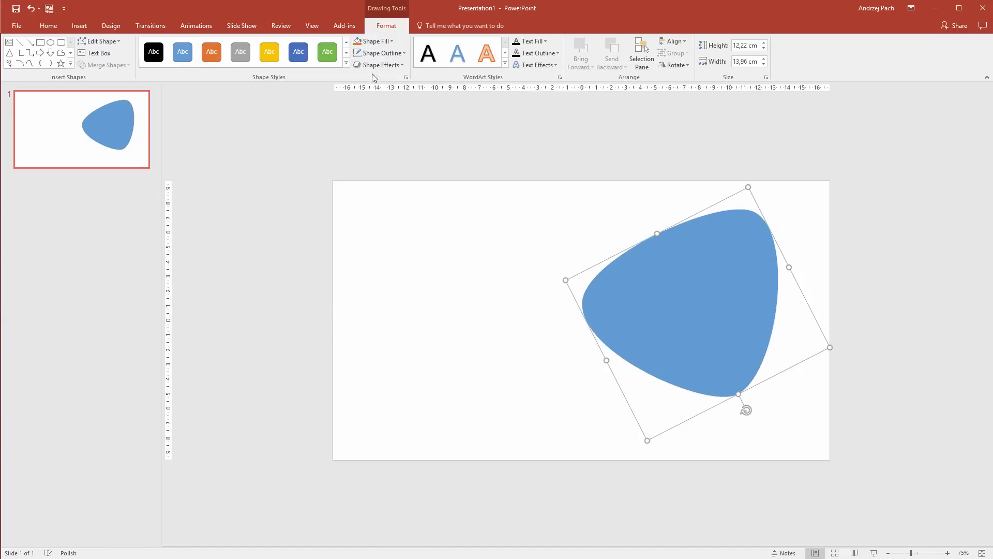
Step: Fill the blob with dark grey RGB 46,46,46 and nudge it slightly right
click(373, 41)
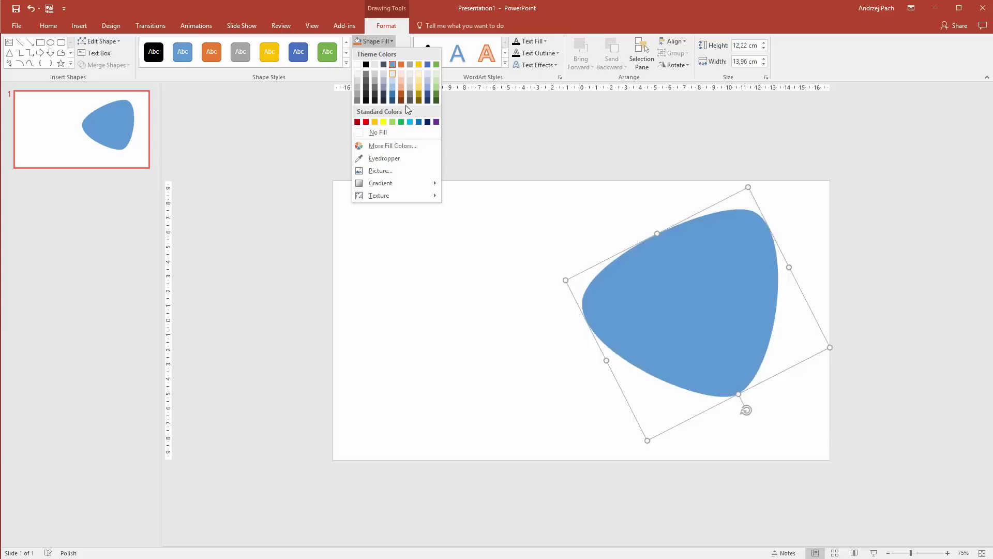
click(392, 145)
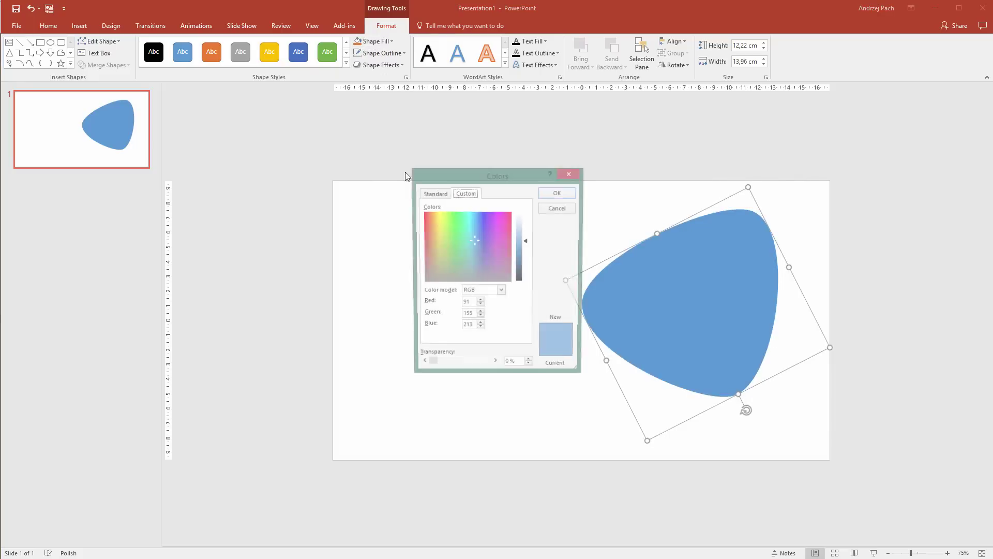
click(460, 251)
drag(458, 255, 422, 304)
drag(527, 242, 536, 276)
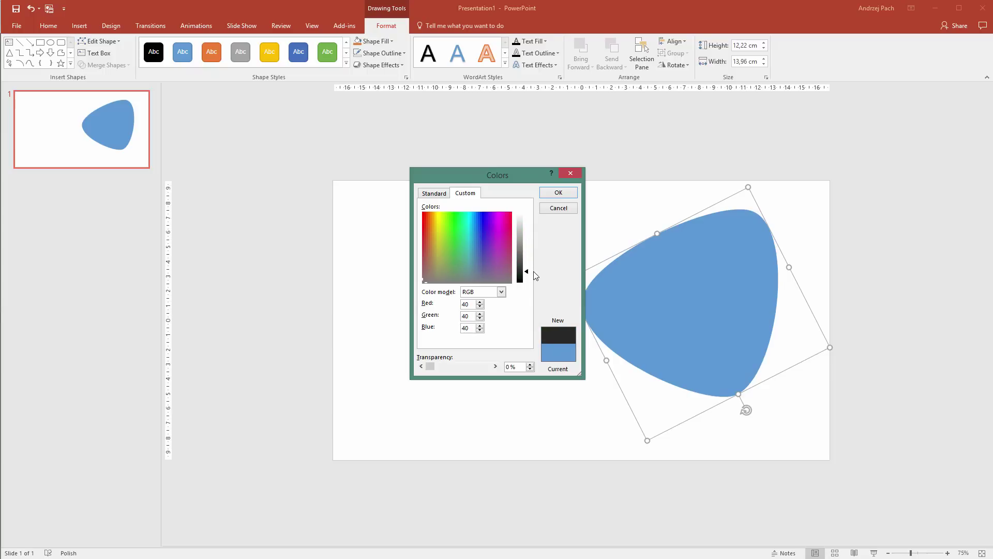
click(557, 193)
mouse_move(688, 307)
mouse_down()
mouse_move(710, 299)
mouse_move(700, 309)
mouse_up()
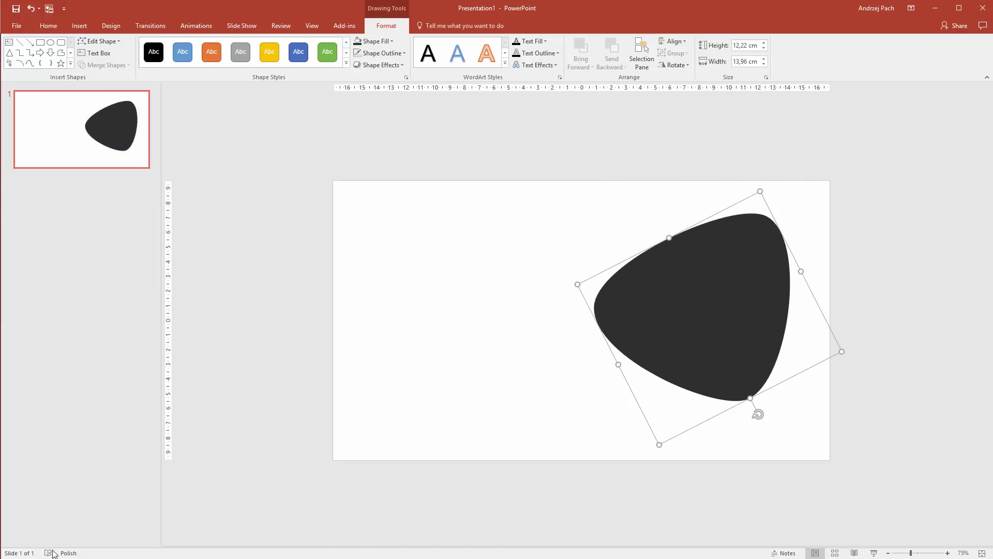
Step: Insert online-store.png and size it to 10.89 cm square over the dark blob
key(alt+Tab)
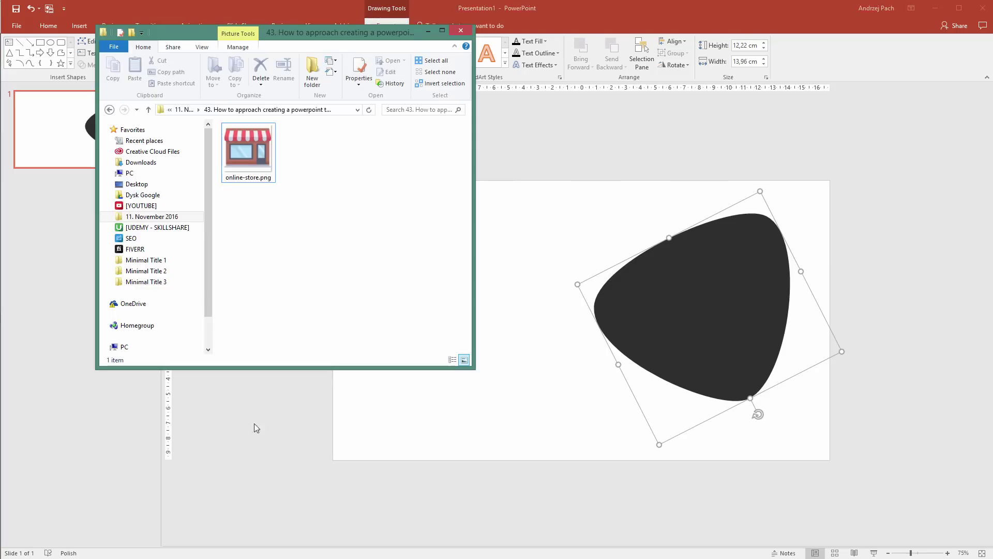
click(254, 153)
drag(254, 153, 690, 328)
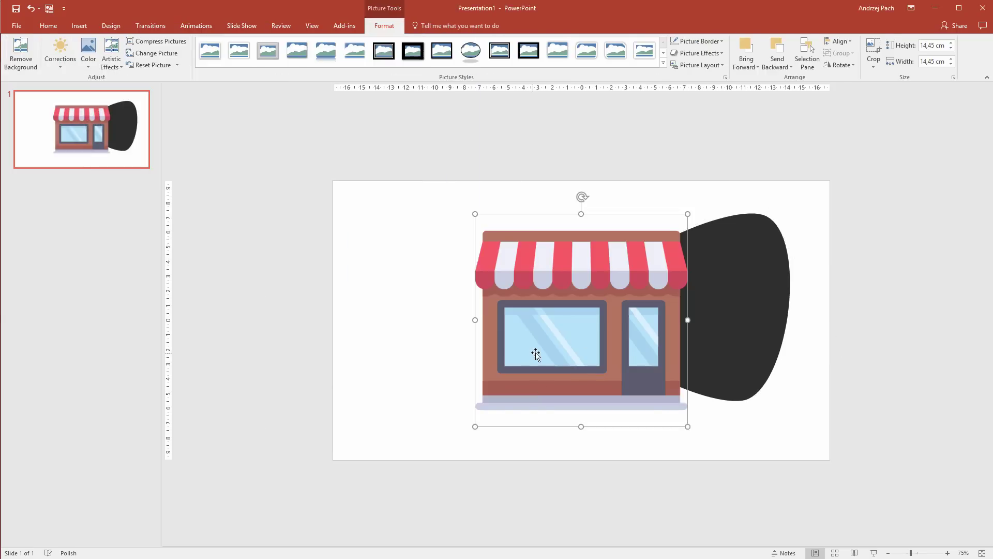
drag(601, 345, 678, 311)
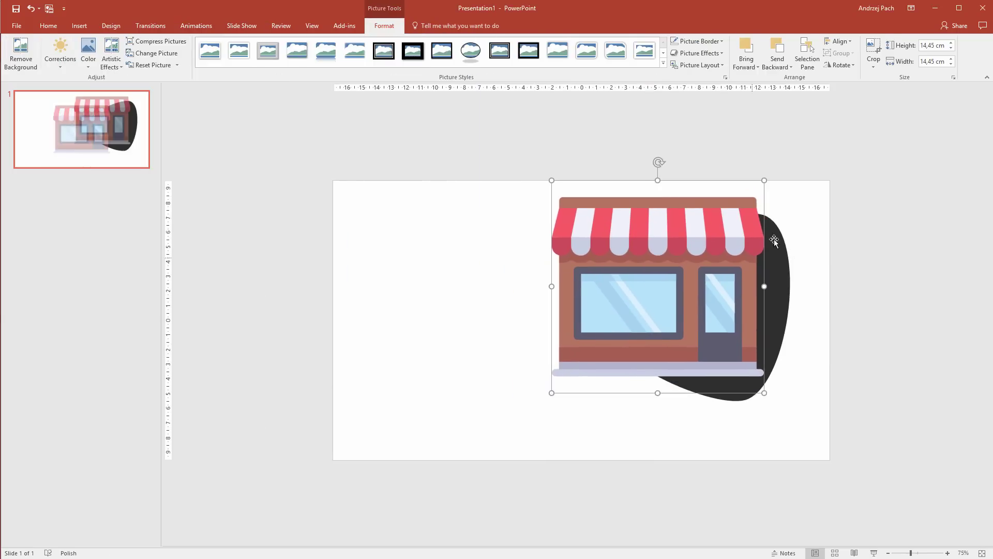
drag(550, 178, 634, 262)
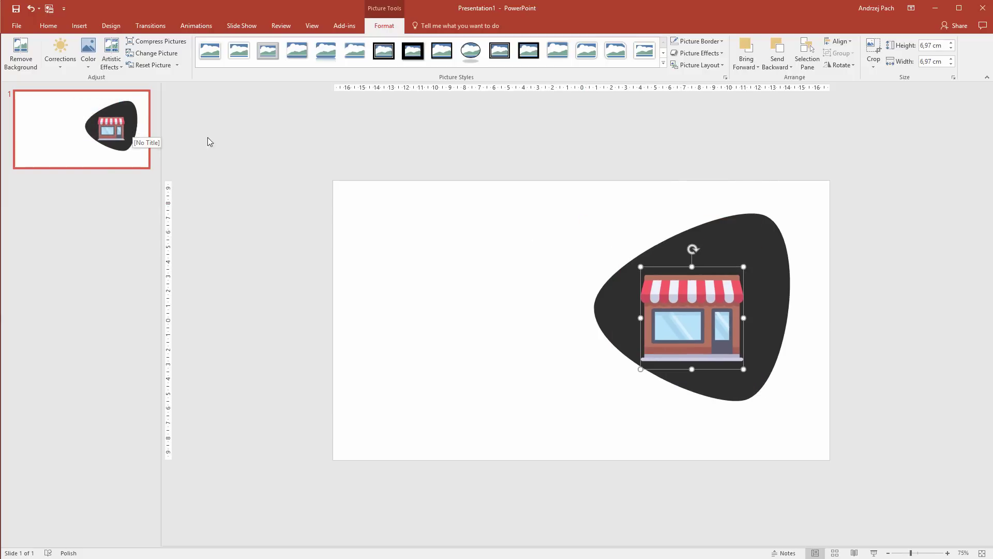
drag(686, 320, 689, 340)
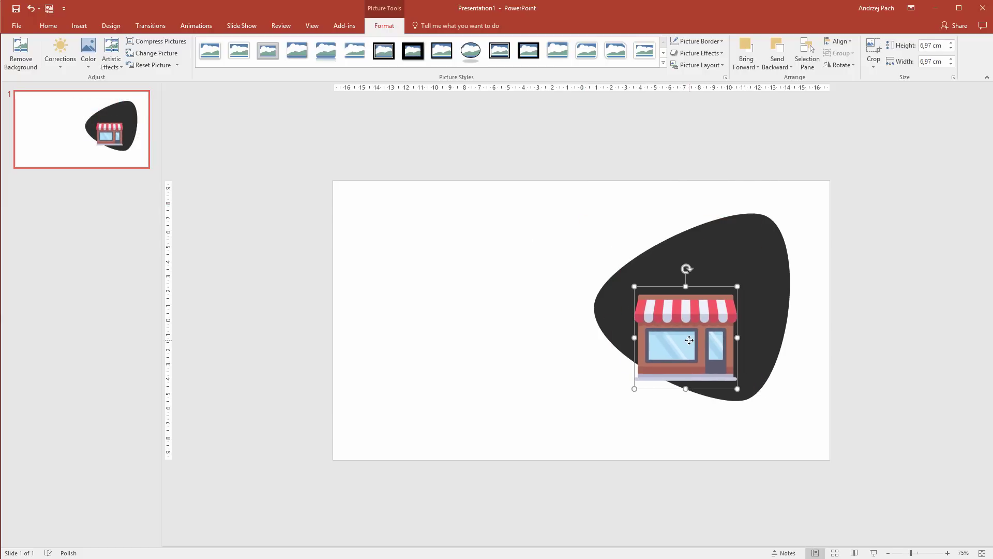
drag(631, 284, 661, 282)
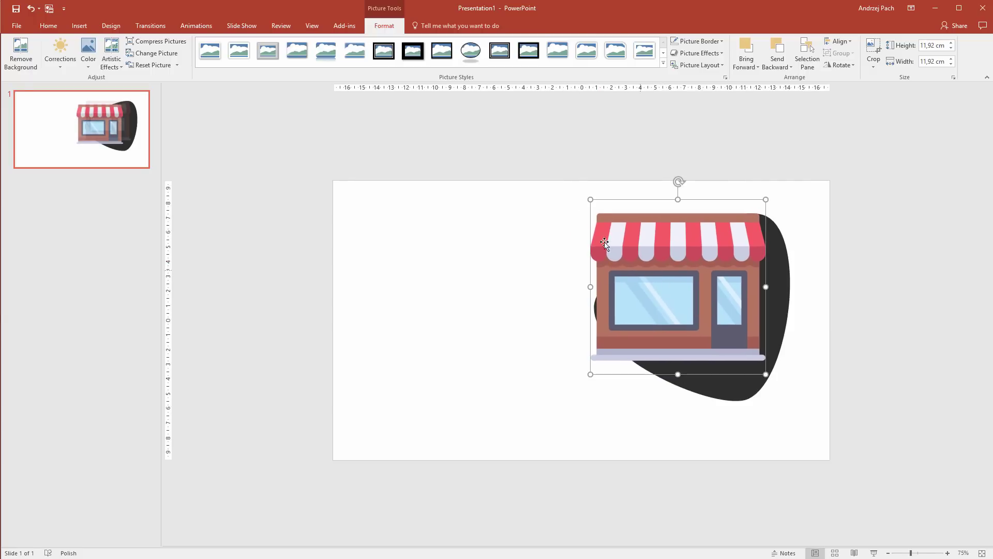
drag(590, 202, 603, 216)
drag(673, 282, 668, 286)
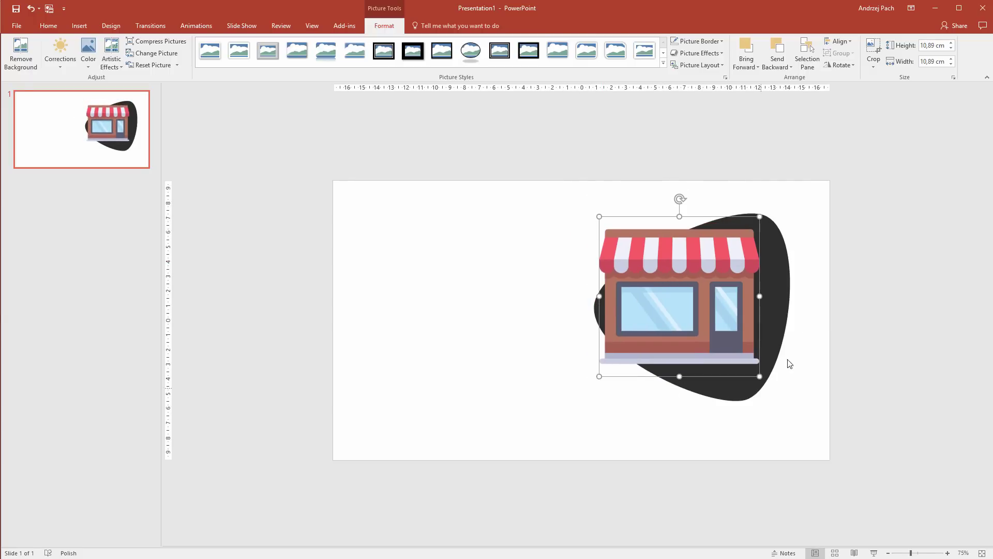
Step: Paste a copy of the dark blob on the left and shrink it to about 1.98 × 2.26 cm
click(797, 316)
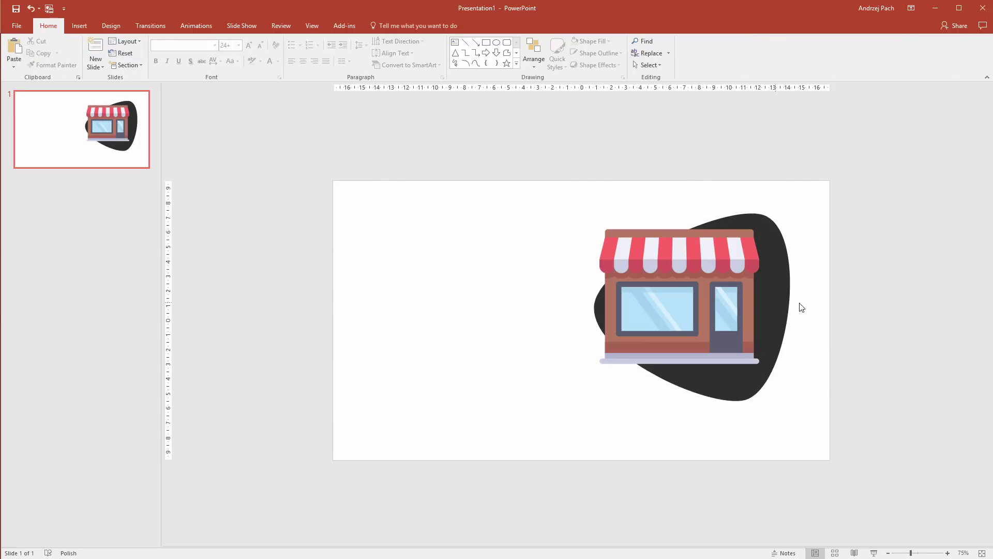
key(ctrl+v)
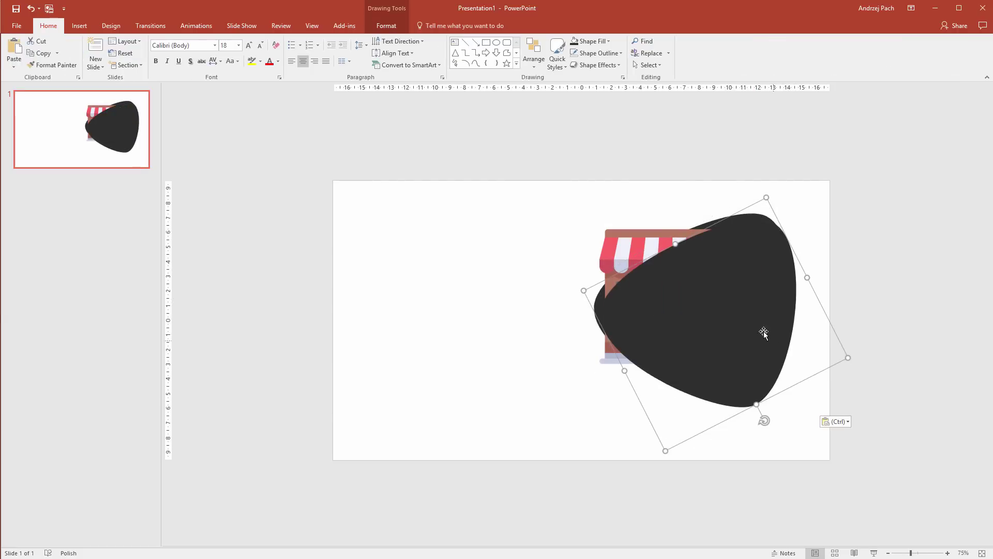
drag(763, 332, 488, 282)
drag(517, 164, 407, 397)
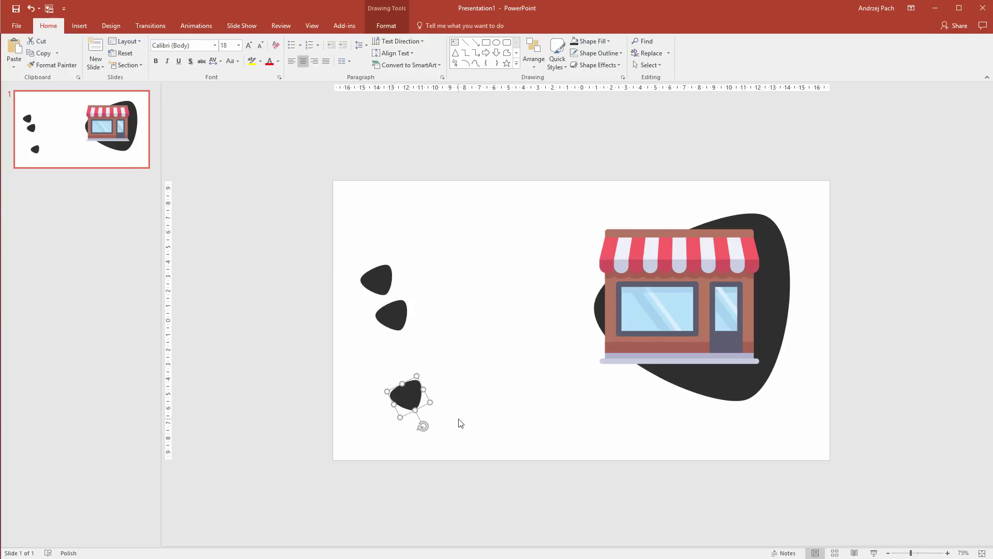
Step: Align the three small blobs on one centre line and distribute them vertically
shift+click(391, 314)
shift+click(377, 279)
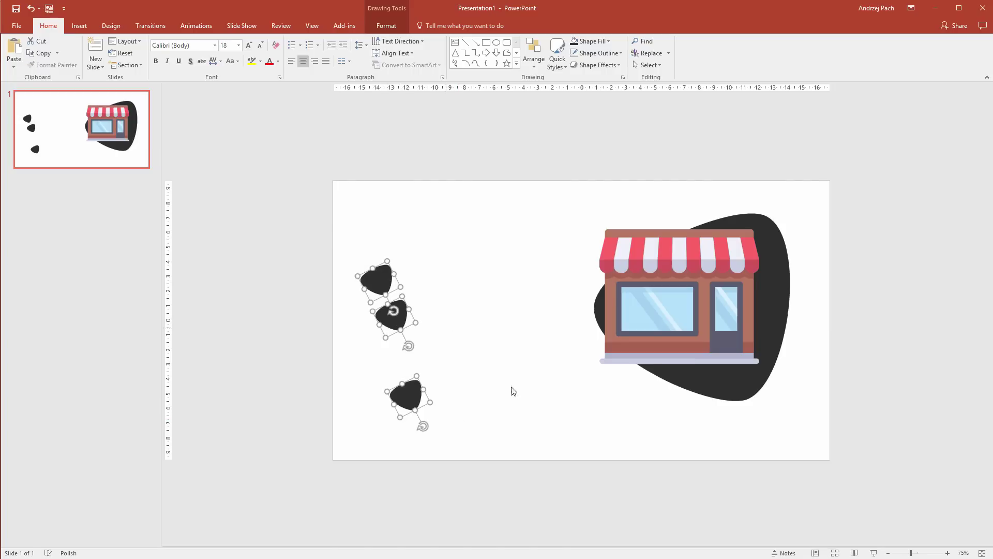
click(385, 25)
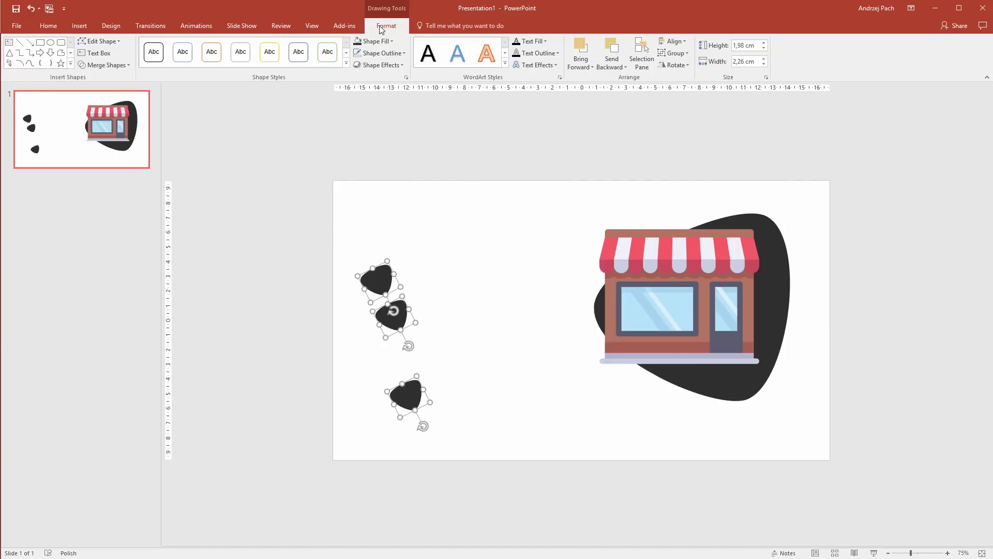
click(665, 42)
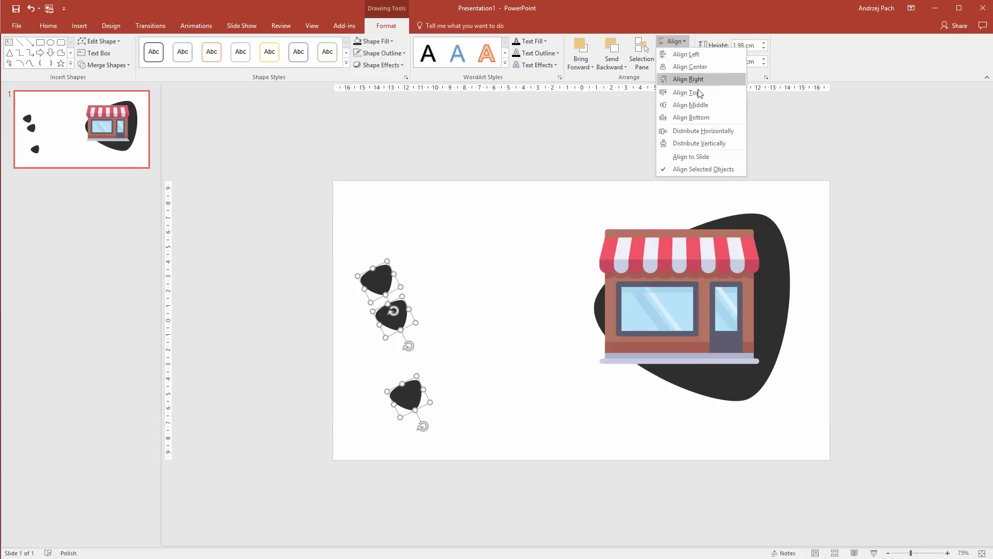
click(685, 65)
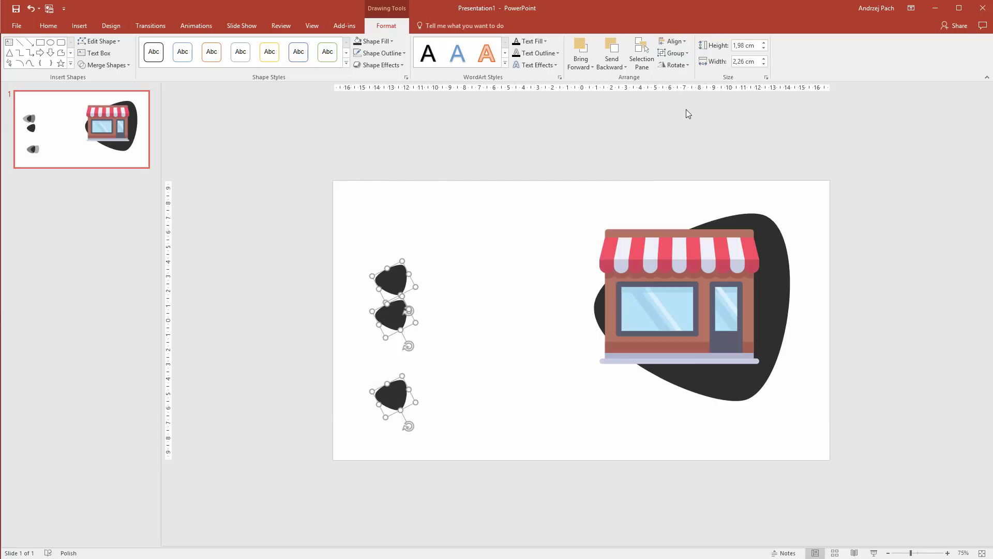
click(684, 40)
click(707, 145)
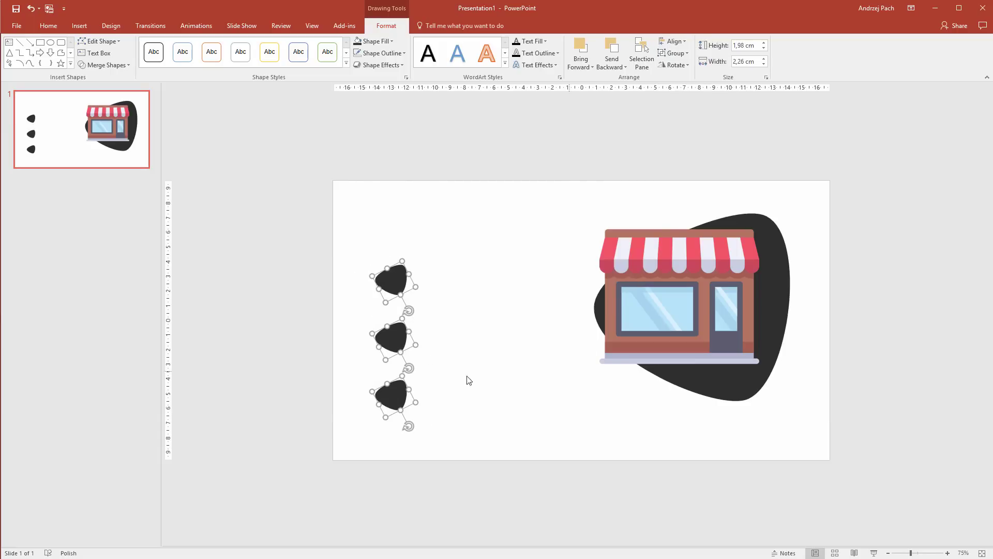
drag(388, 342, 386, 341)
Step: Set the middle small blob's fill transparency to about 21%
click(457, 384)
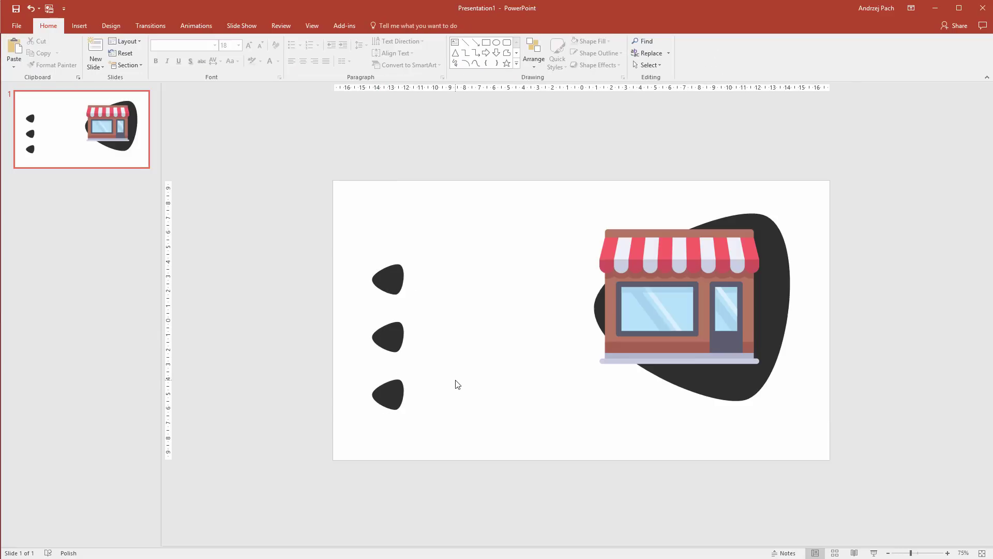
right_click(395, 335)
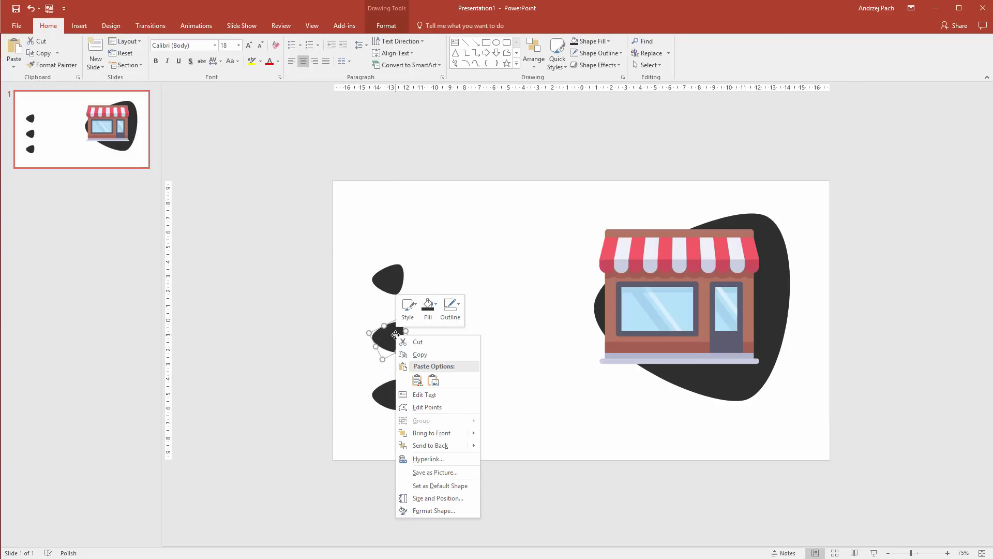
click(428, 511)
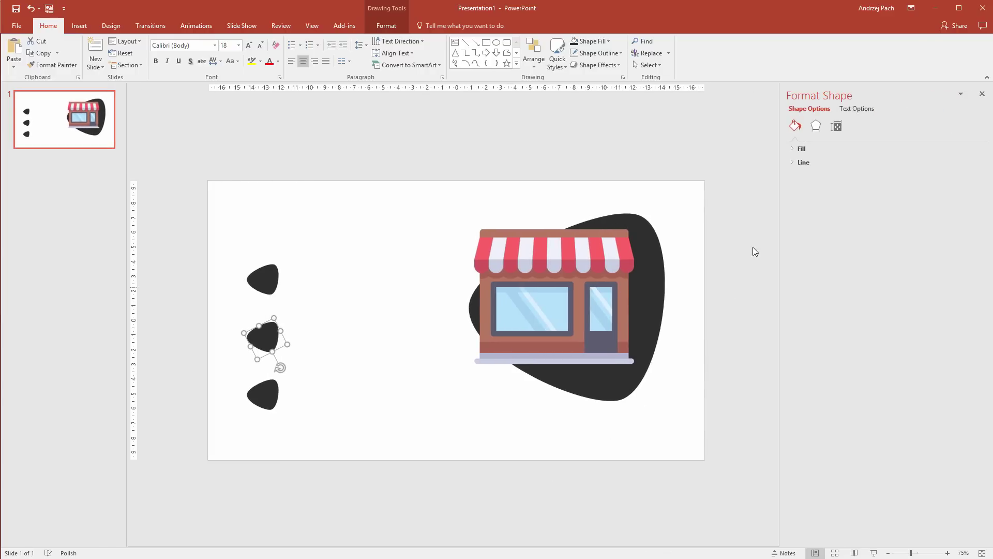
click(791, 148)
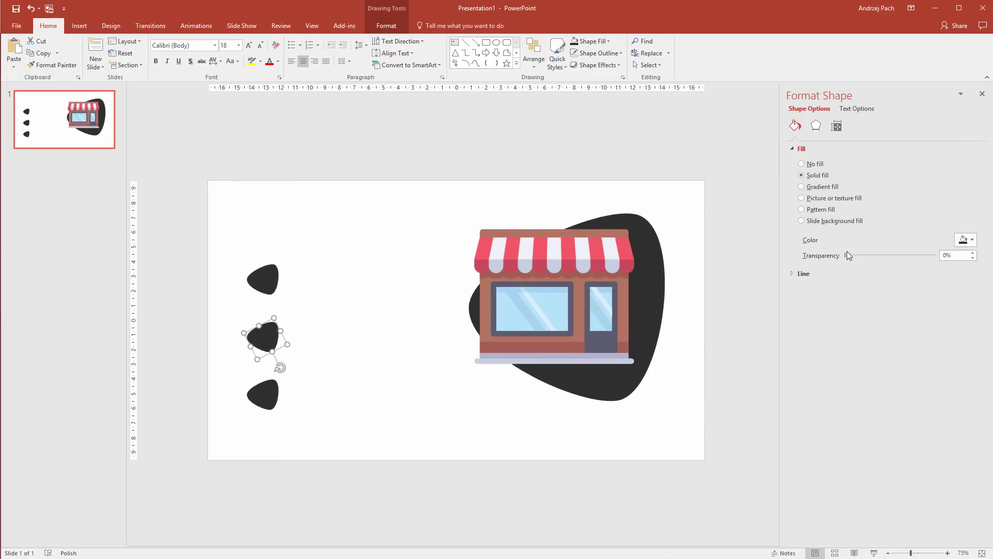
drag(845, 255, 857, 255)
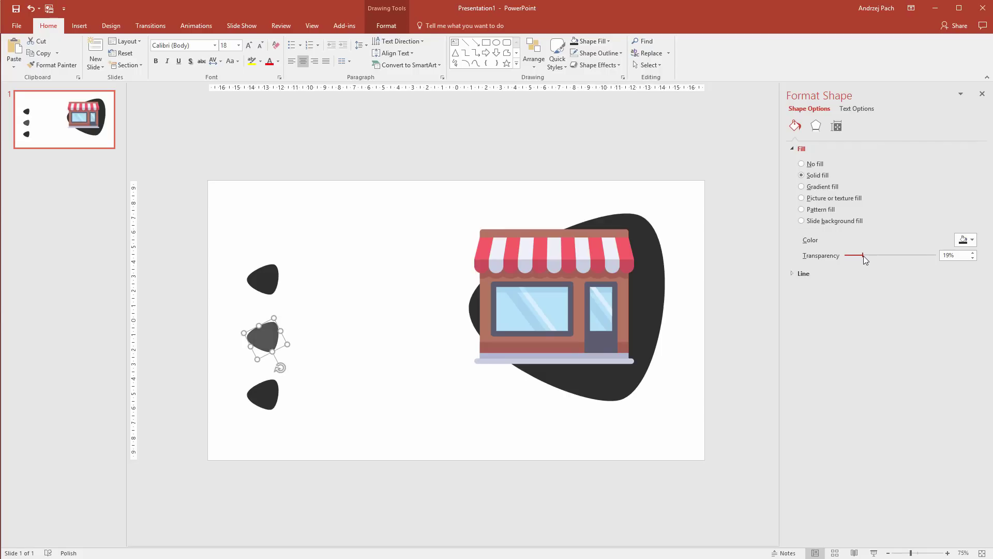
Step: Give the bottom blob about 35% transparency and check all three blobs' settings
click(261, 409)
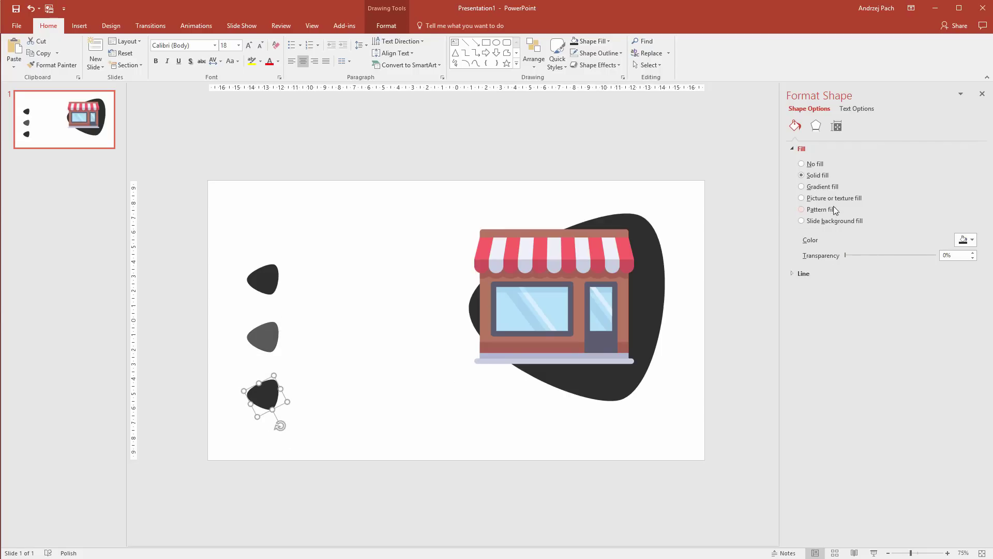
drag(845, 255, 869, 256)
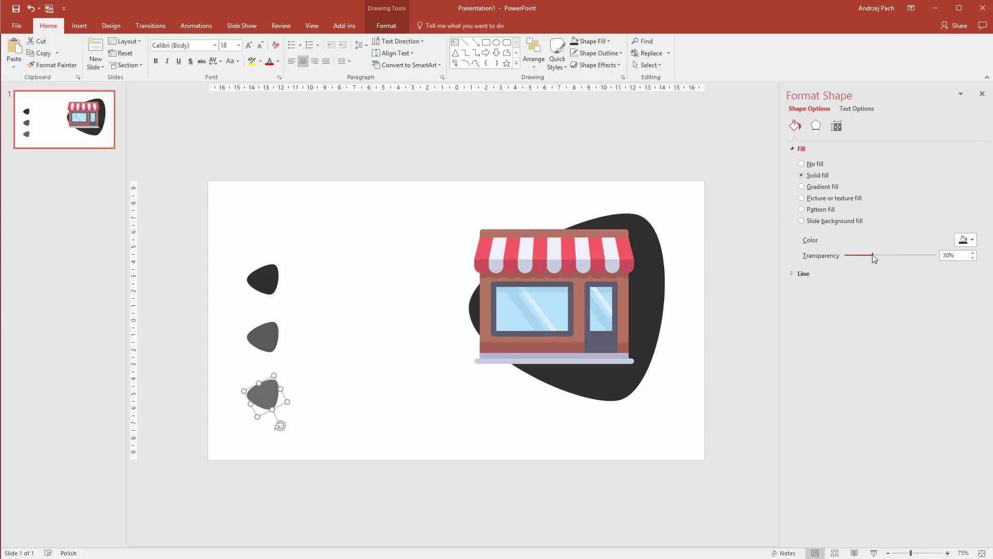
click(381, 451)
click(273, 284)
click(274, 324)
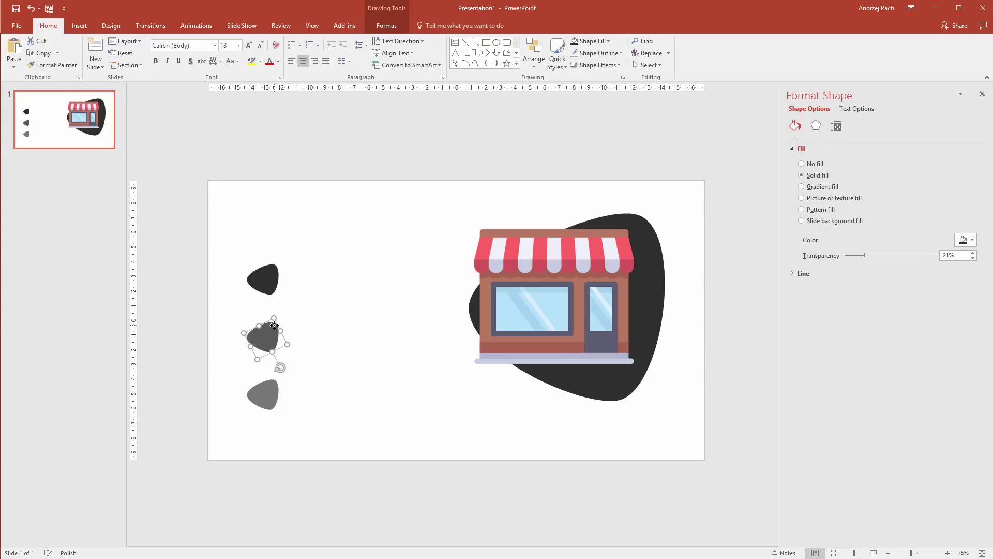
click(275, 411)
drag(215, 247, 339, 457)
click(343, 440)
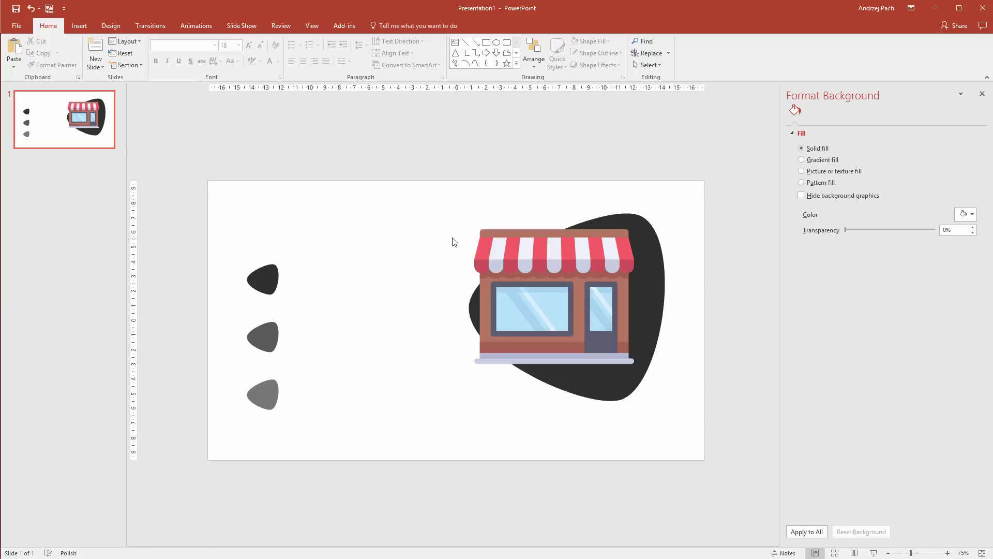
Step: Draw a text box at the top left above the blobs and type a placeholder 'Slide Title'
click(79, 25)
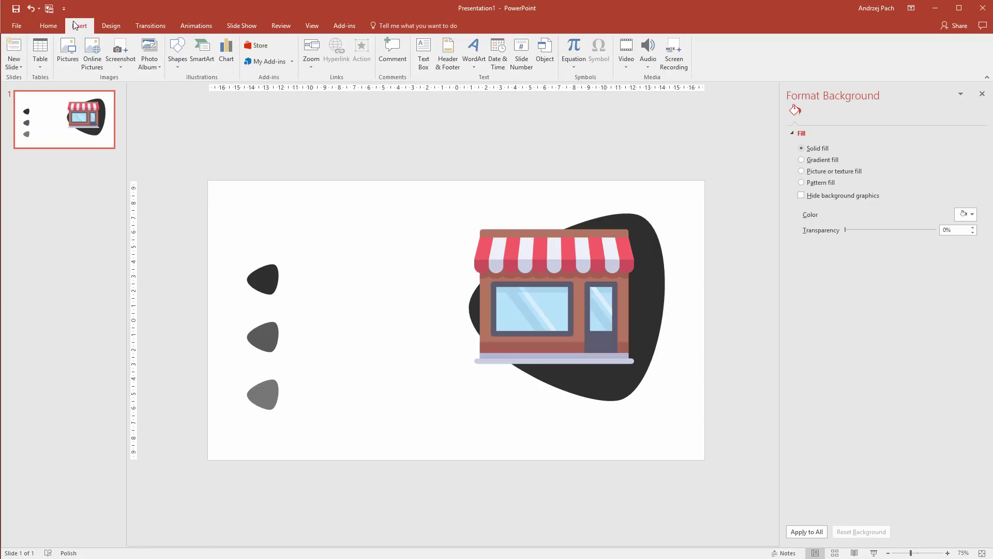
click(423, 57)
drag(240, 202, 448, 252)
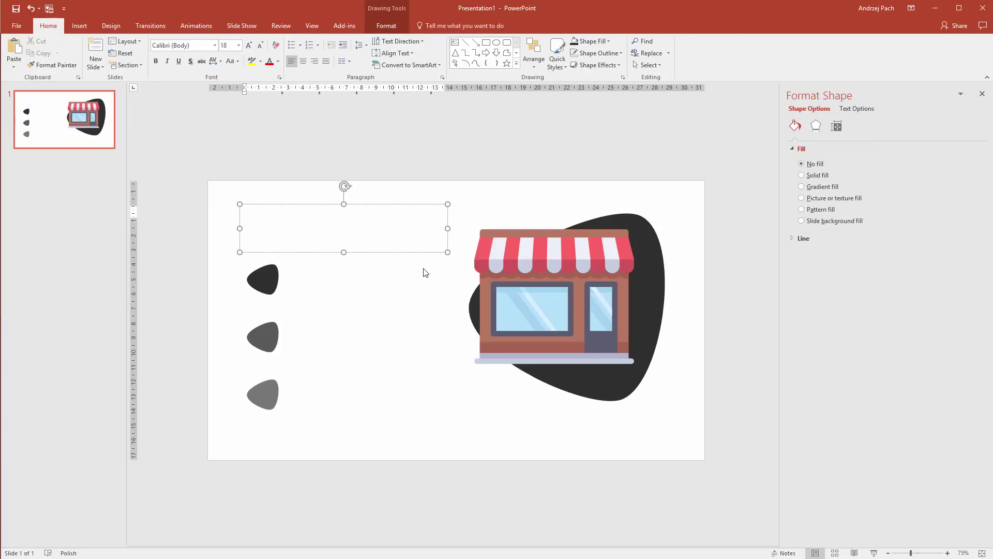
text(Slide Title)
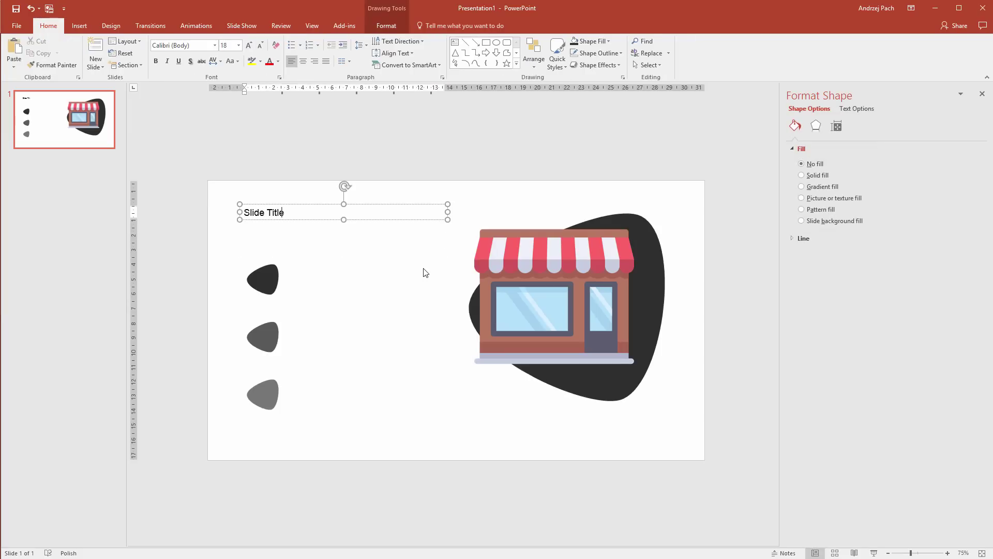
Step: Set the title font to Lato Black and replace the text with 'This is the slide title'
key(ctrl+a)
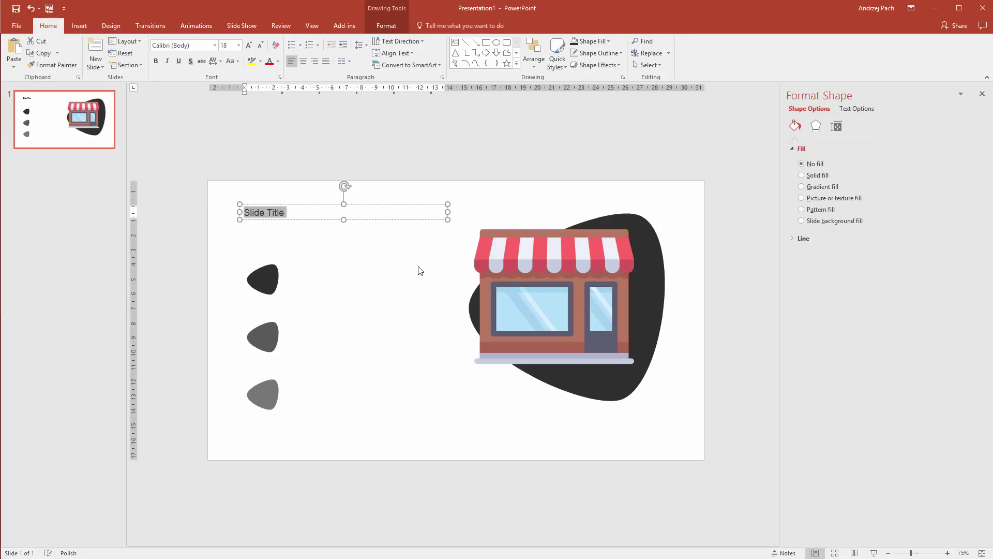
click(215, 45)
drag(293, 68, 309, 225)
click(192, 48)
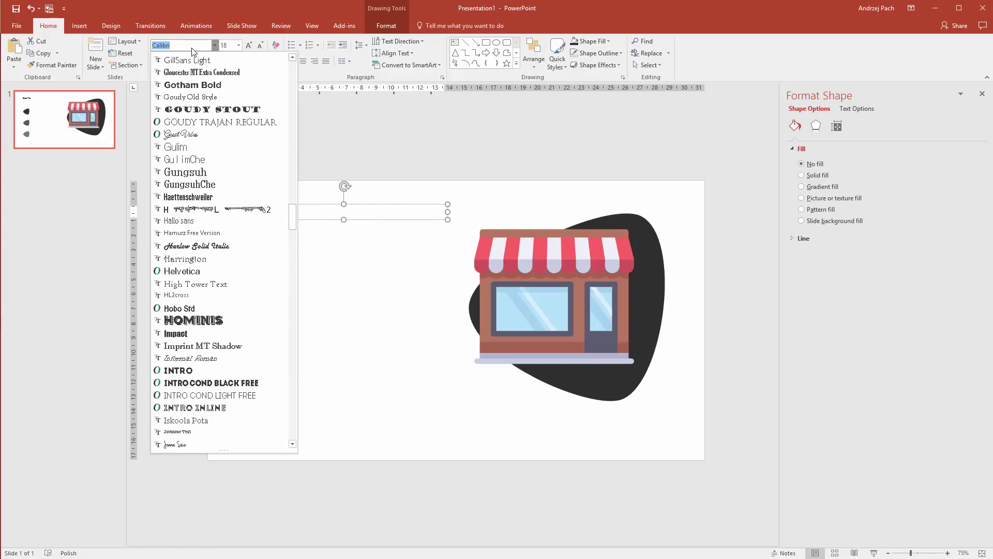
text(Lato)
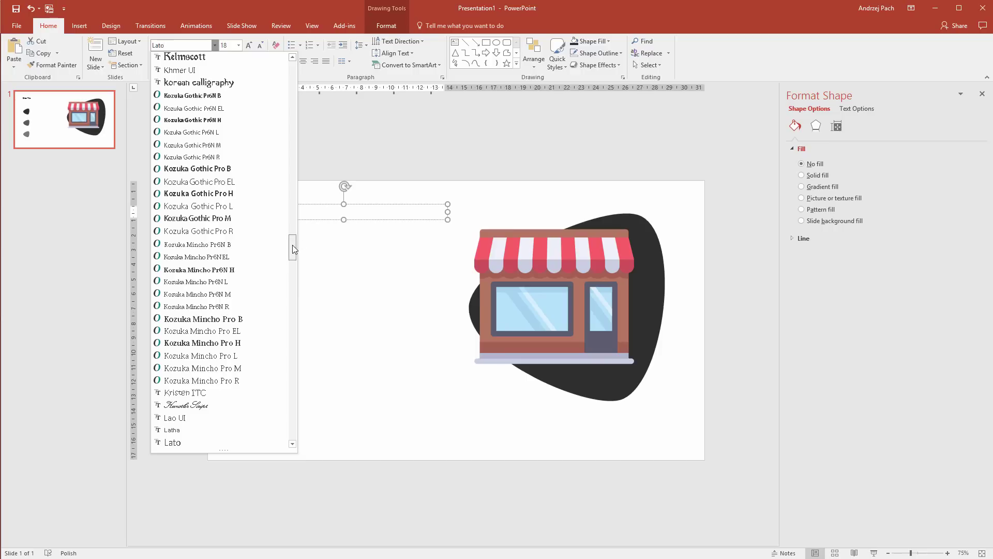
drag(292, 244, 294, 262)
click(236, 185)
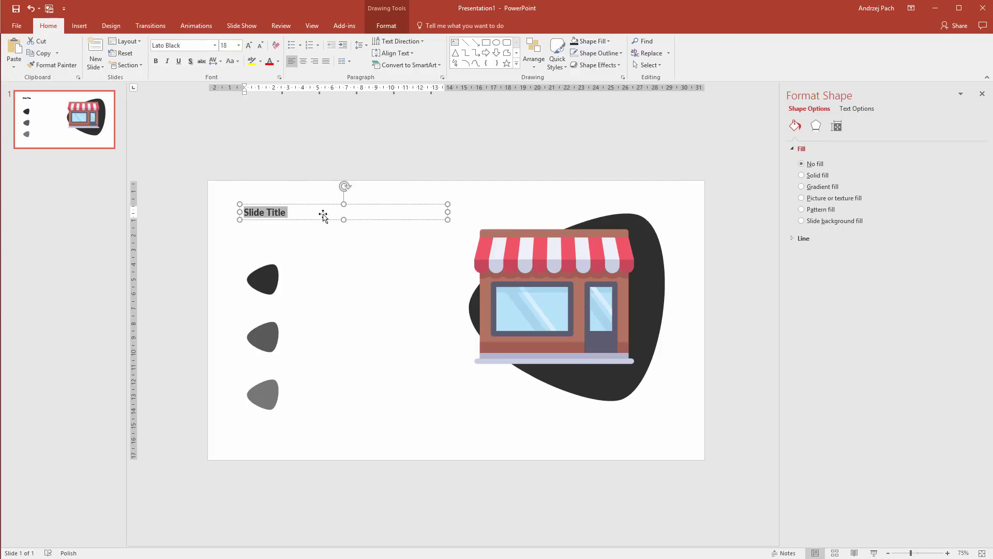
text(This is the slide title)
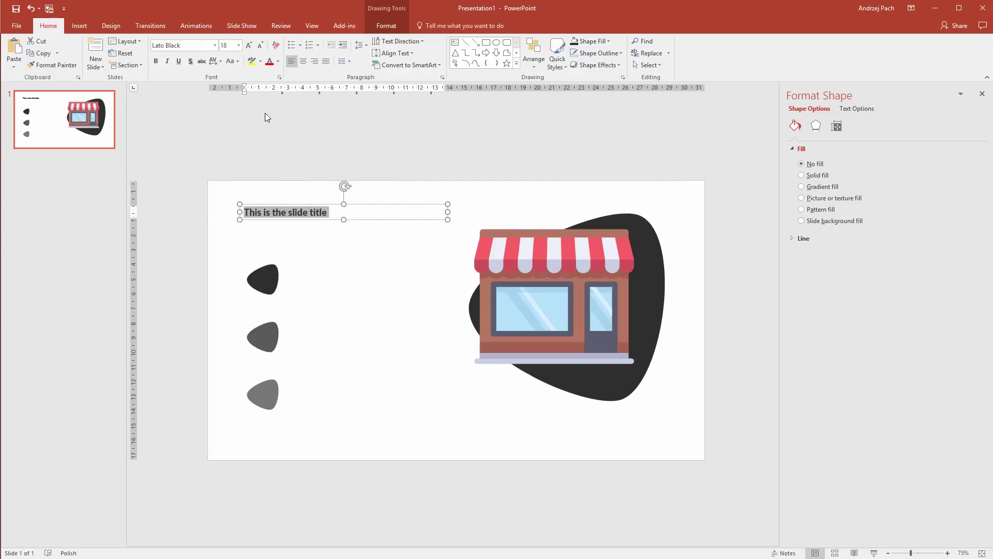
Step: Make the title italic at 48 pt and nudge it slightly left and down
click(249, 45)
click(249, 45)
click(249, 45)
click(249, 45)
click(249, 45)
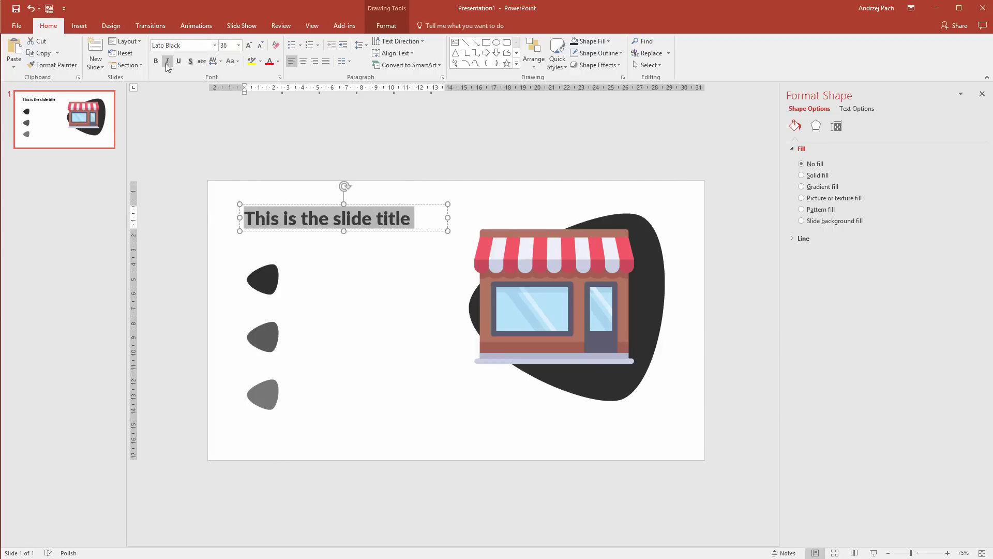
click(167, 62)
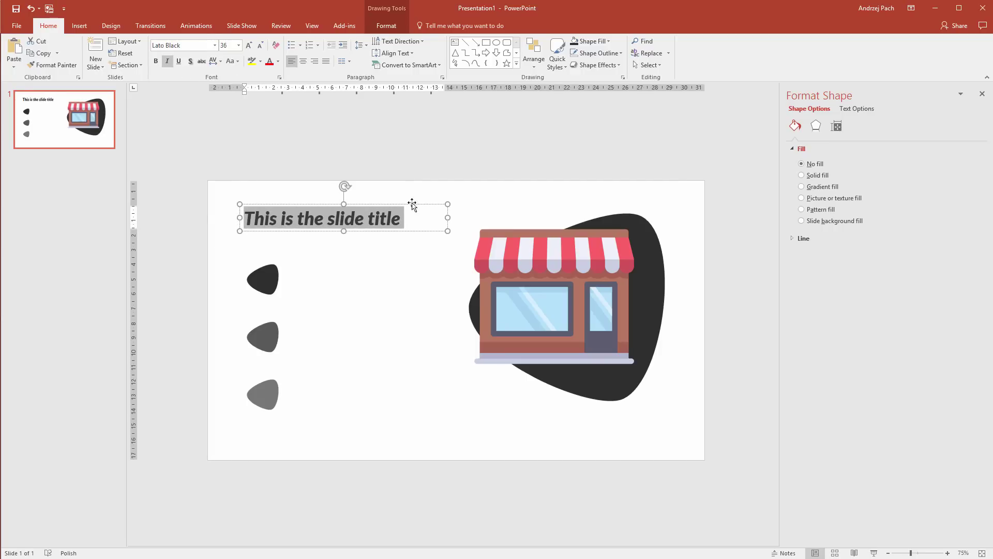
click(249, 45)
click(249, 45)
click(249, 45)
click(431, 221)
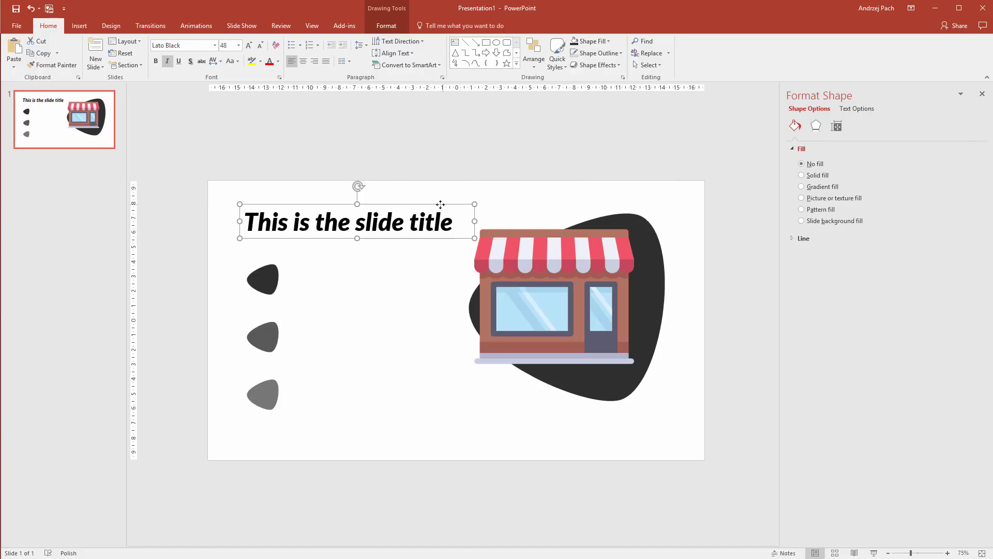
drag(440, 204, 430, 209)
click(387, 326)
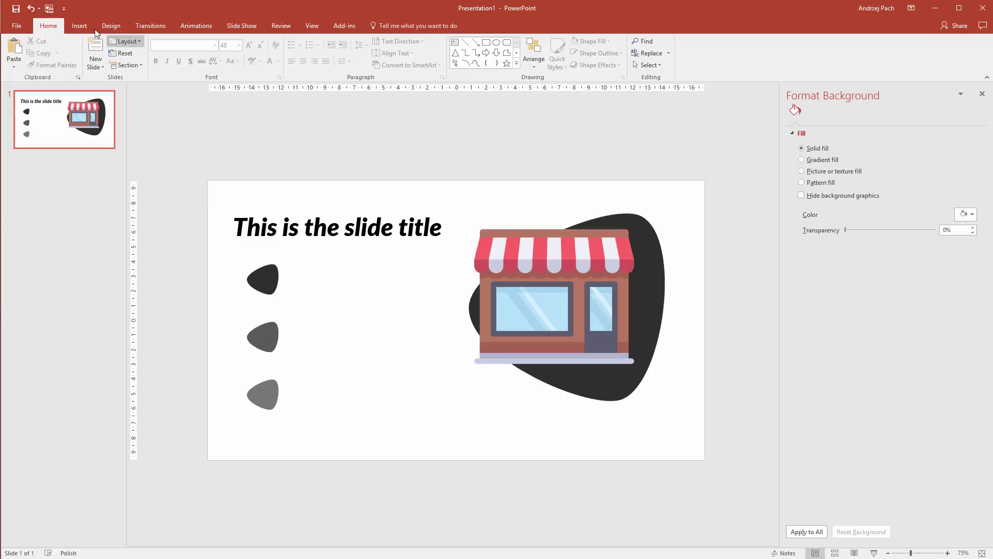
Step: Add a text box beside the top blob holding the pasted Lorem ipsum paragraph
click(79, 25)
click(423, 53)
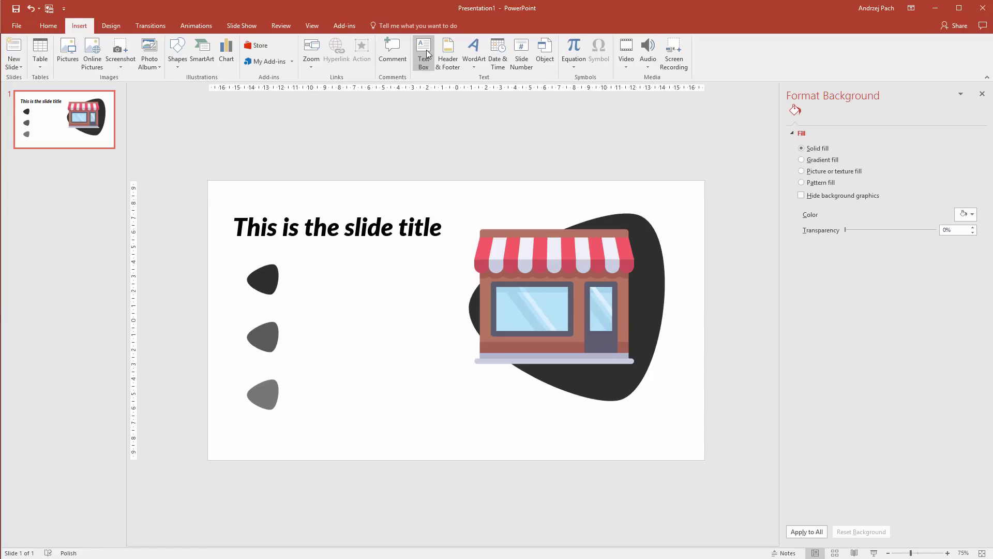
drag(287, 260, 437, 312)
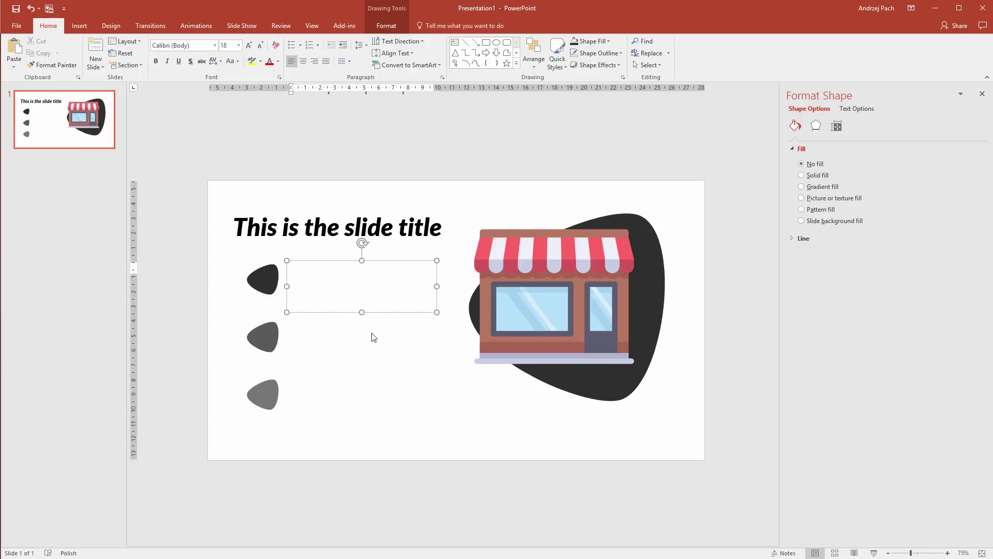
text(Lorem ipsum dolor sit amet, consectetur adipiscing elit, sed do eiusmod tempor incididunt ut labore et dolore magna aliqua. Ut enim ad minim veniam, quis nostrud)
Step: Format the paragraph as justified Lato Light at 14 pt, aligned with the first shape
key(ctrl+a)
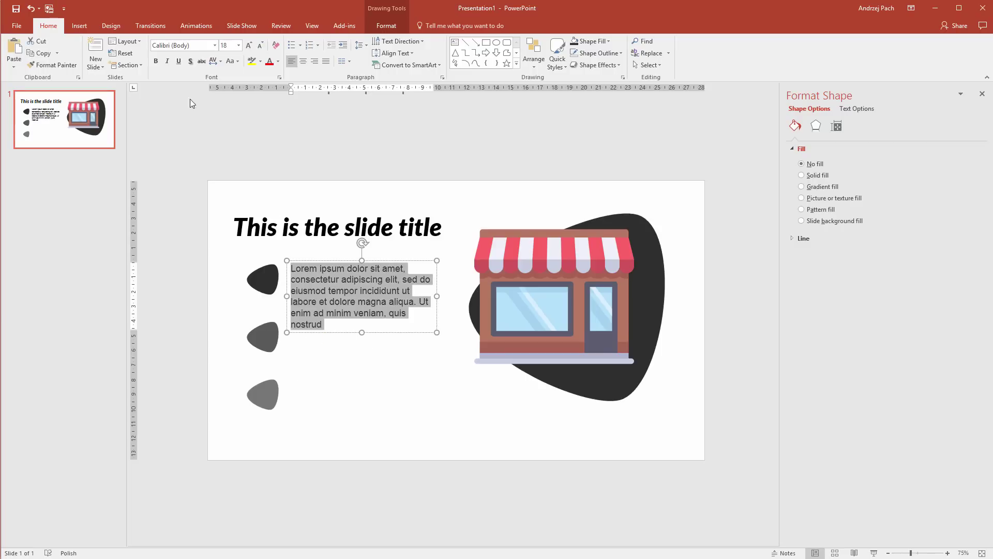
click(164, 46)
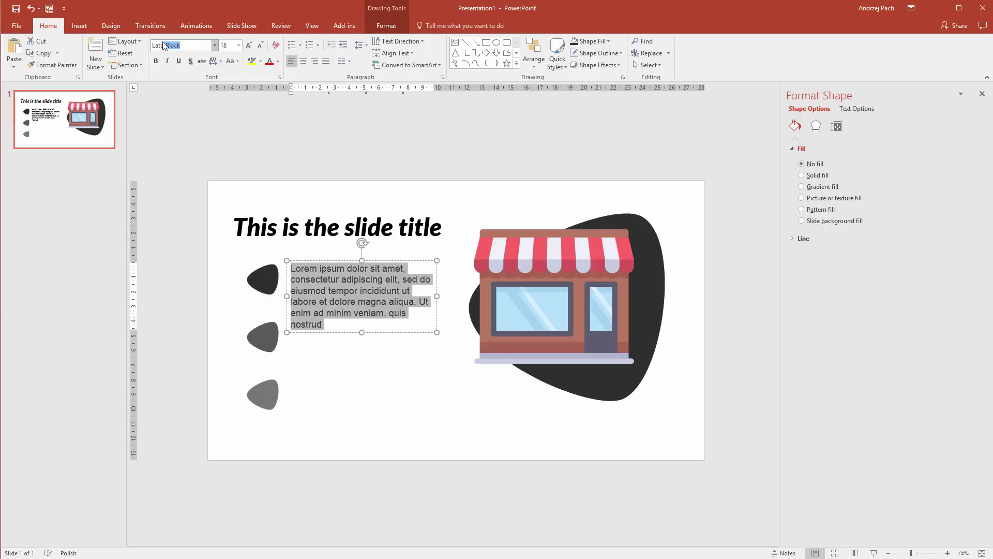
click(215, 46)
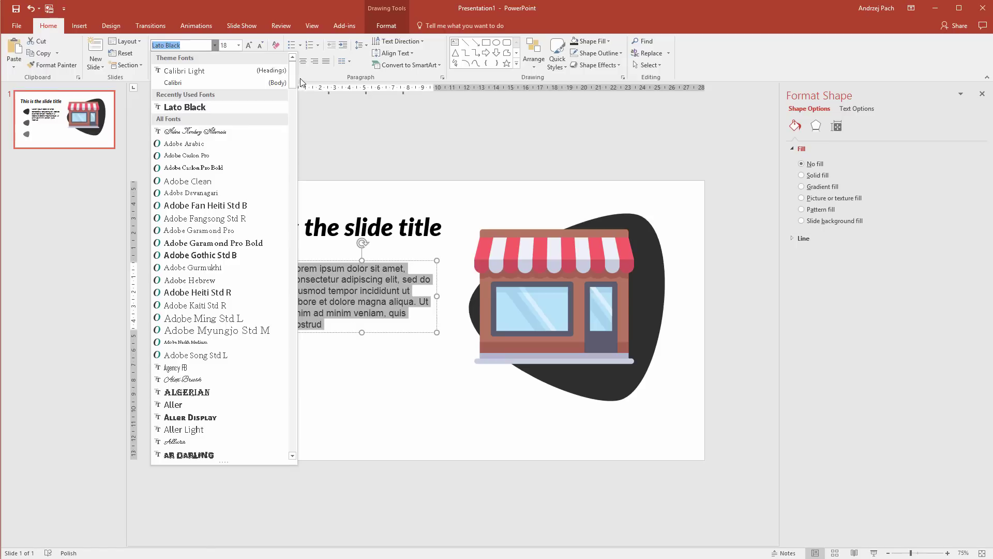
drag(293, 78, 320, 272)
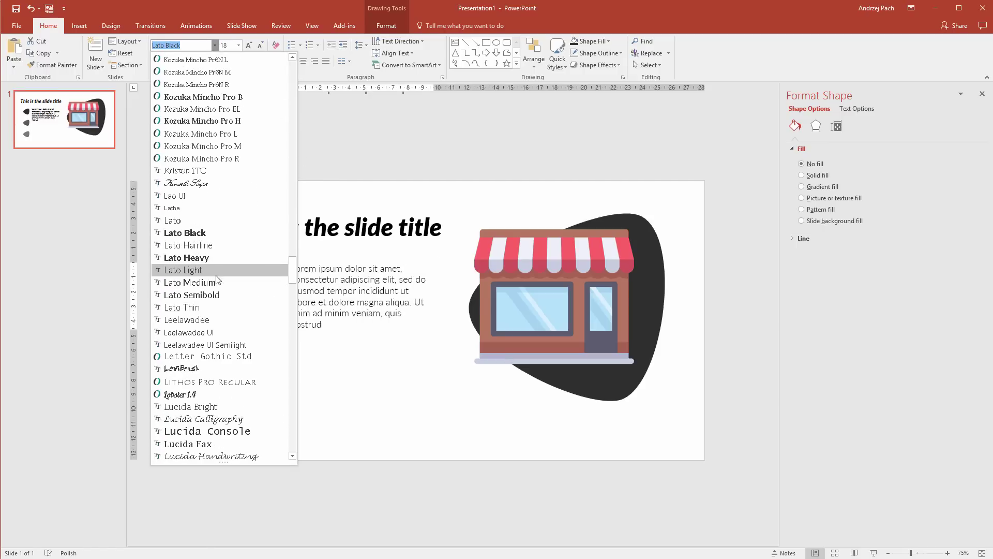
click(219, 274)
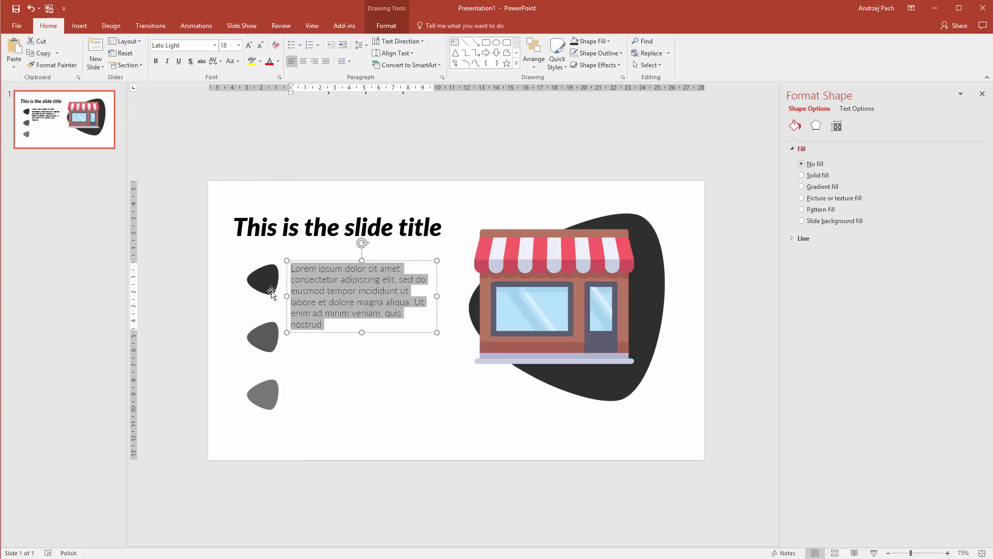
click(260, 45)
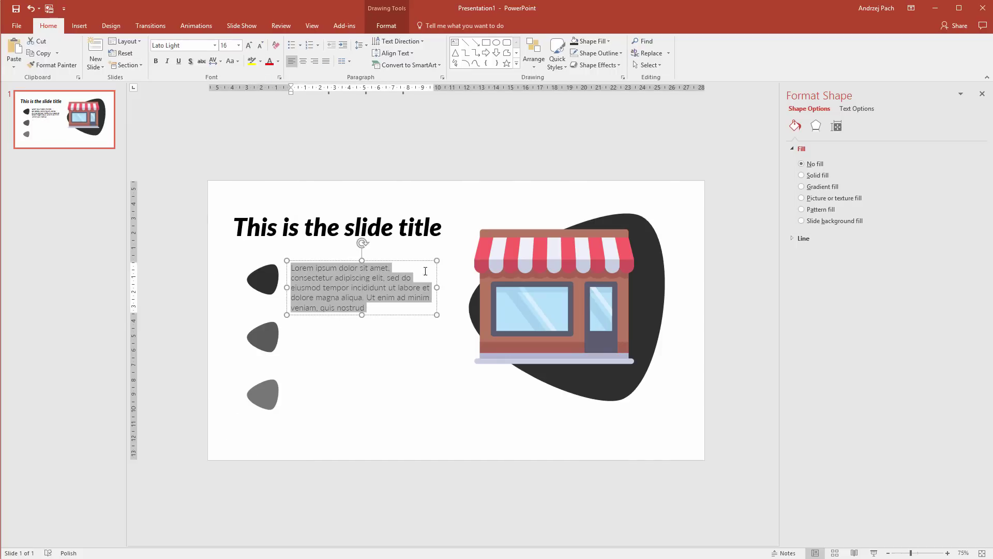
click(325, 61)
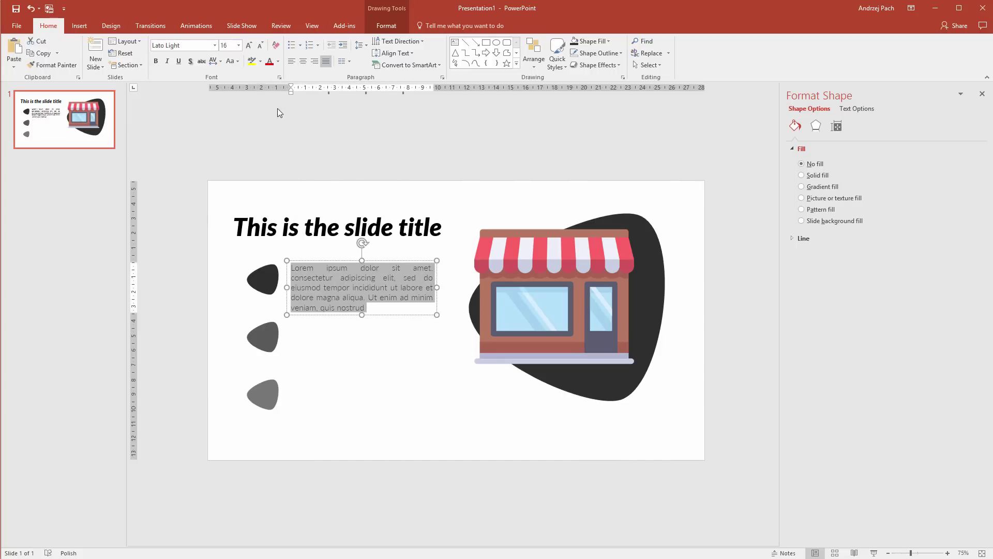
click(260, 45)
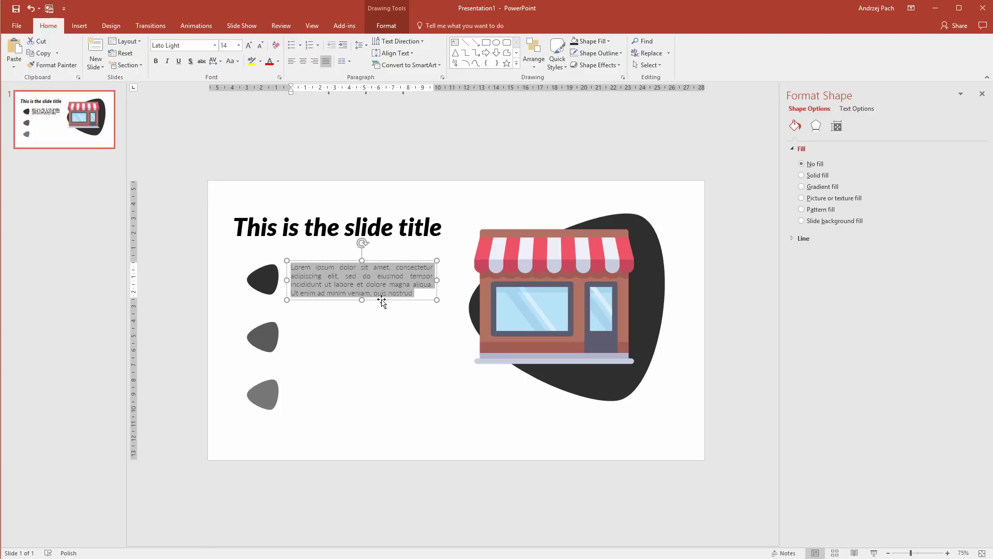
drag(382, 301, 376, 355)
Step: Place a copy of the paragraph beside the middle shape
key(ctrl+c)
key(ctrl+v)
key(ctrl+v)
drag(361, 312, 355, 422)
Step: Move all three bullet shapes and their paragraphs down together
click(492, 421)
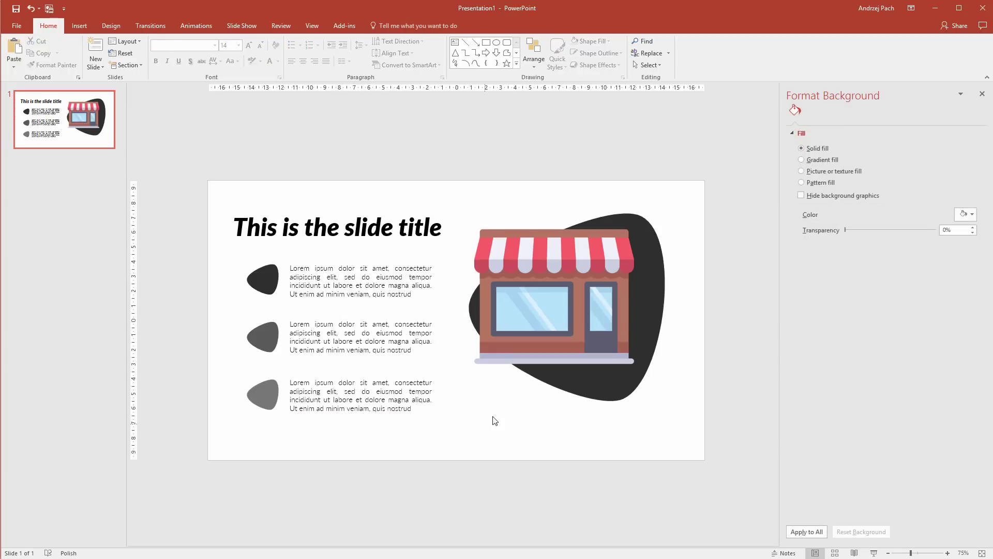
drag(180, 239, 471, 456)
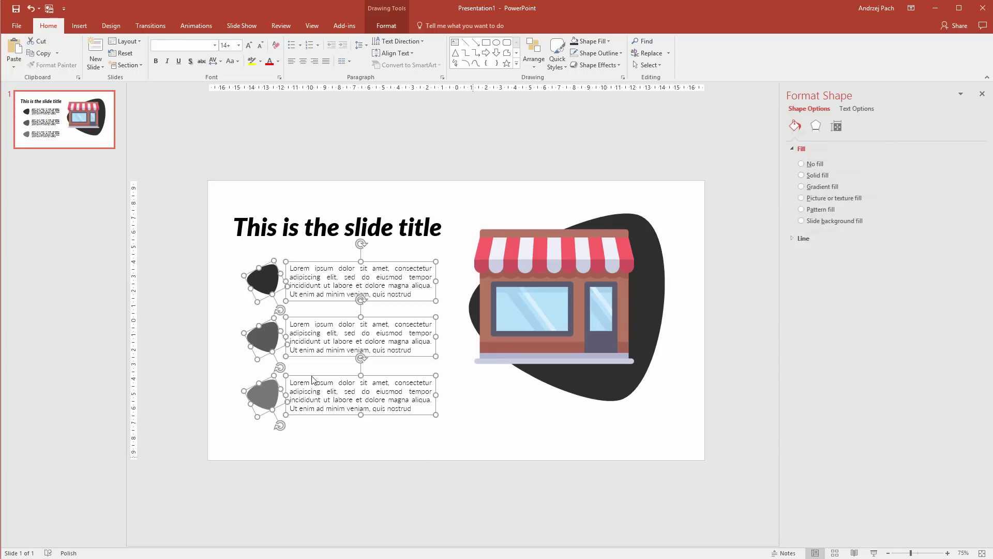
drag(267, 345, 265, 354)
click(111, 117)
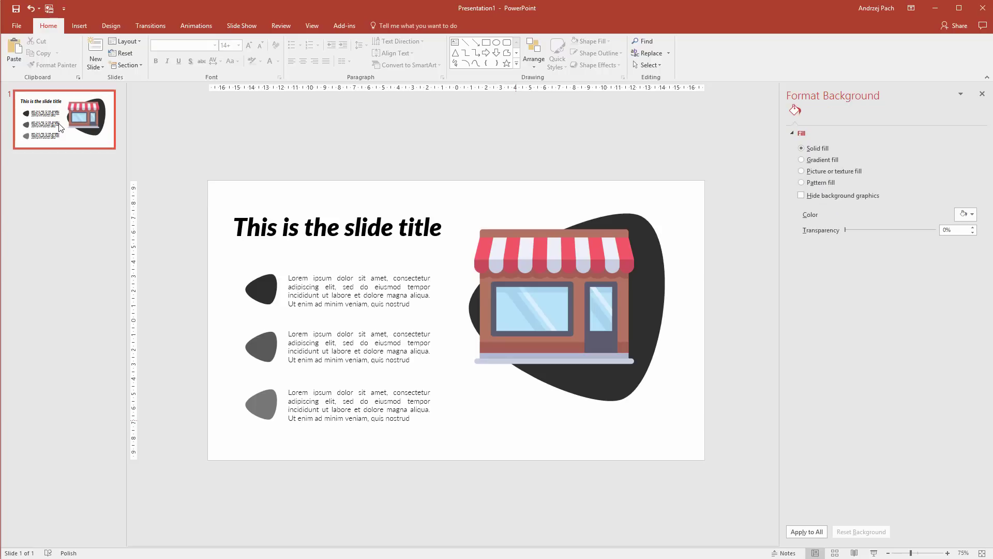
Step: Shift the slide title slightly to the right
scroll(574, 399, down, 1)
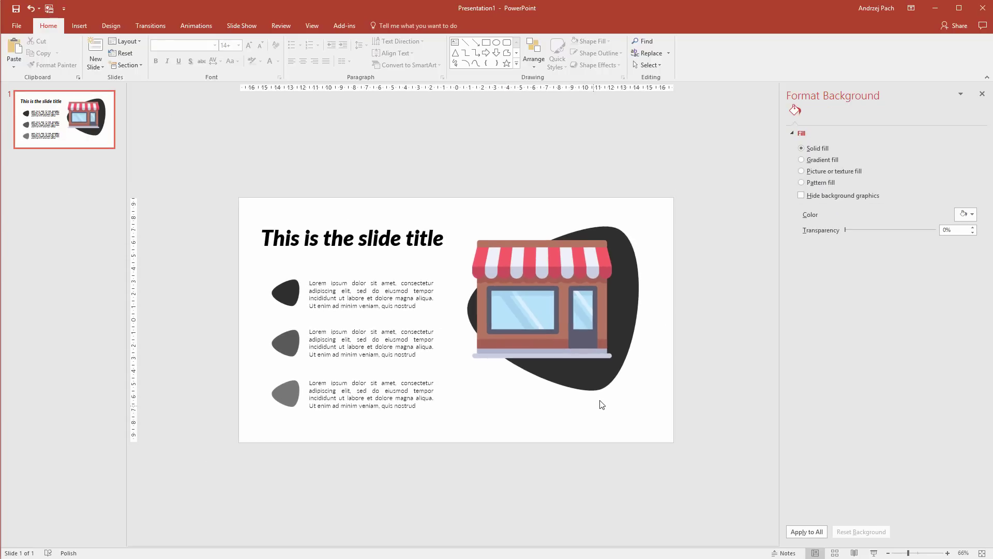
click(354, 240)
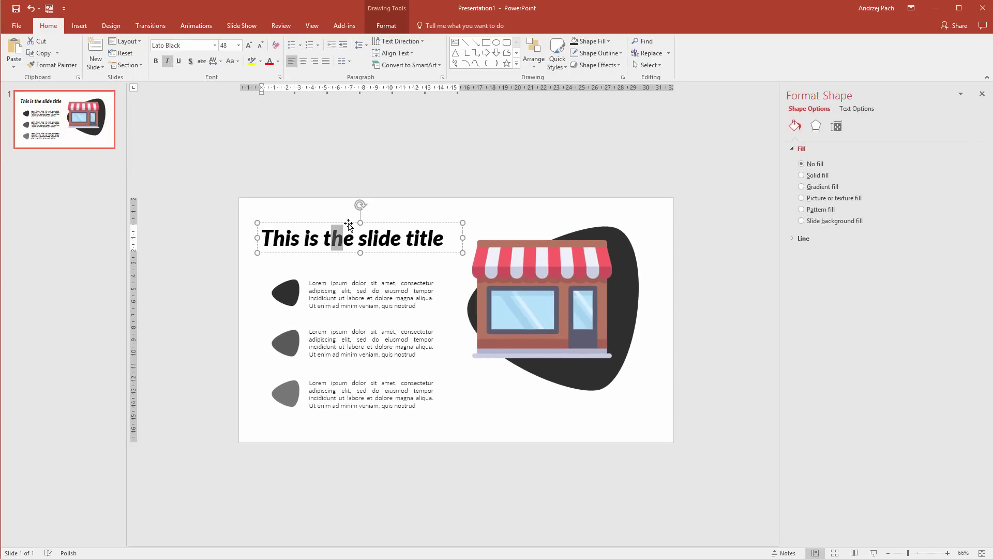
drag(344, 224, 351, 223)
click(554, 222)
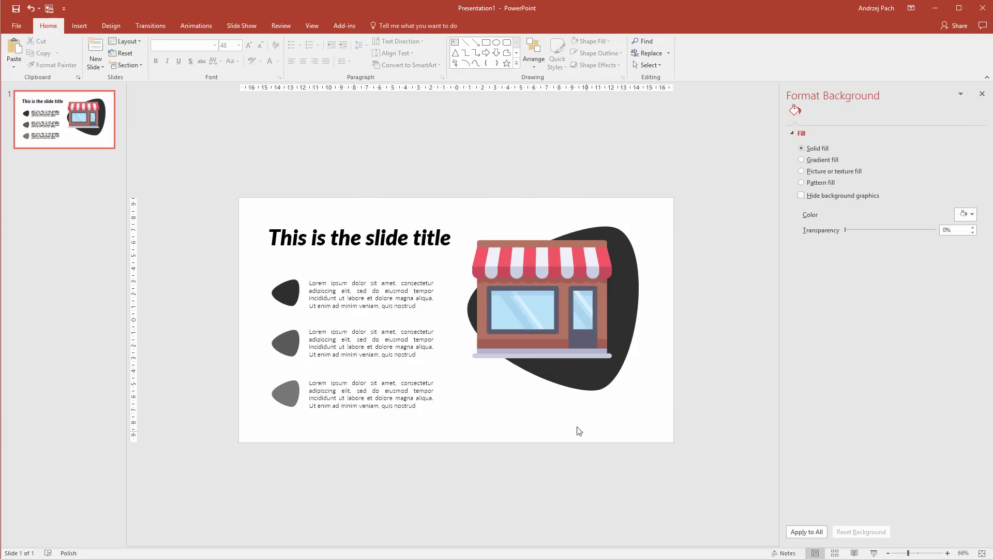
Step: Duplicate slide 1 as slide 2 and move its bullet list off the slide to the right
click(32, 112)
key(ctrl+c)
key(ctrl+v)
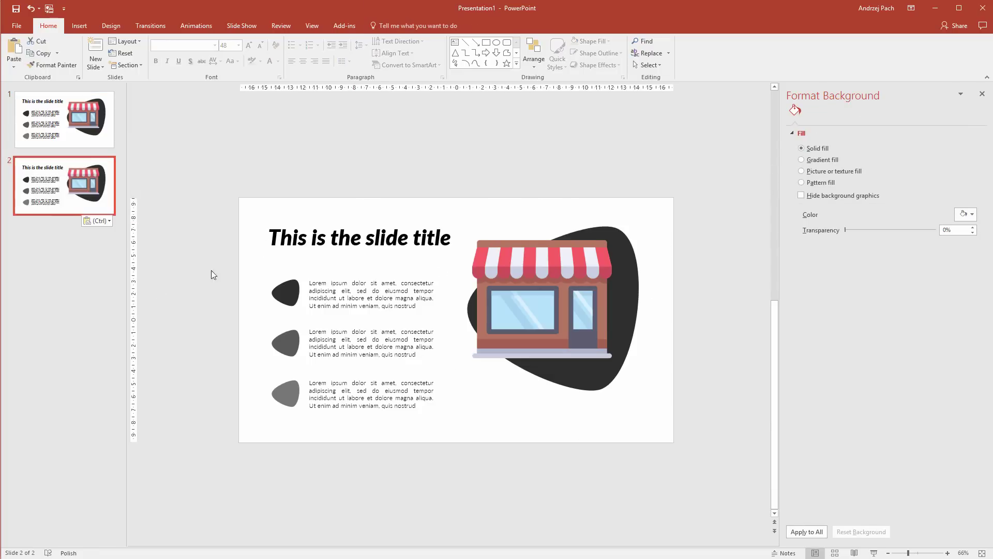
drag(220, 243, 470, 455)
drag(286, 293, 635, 301)
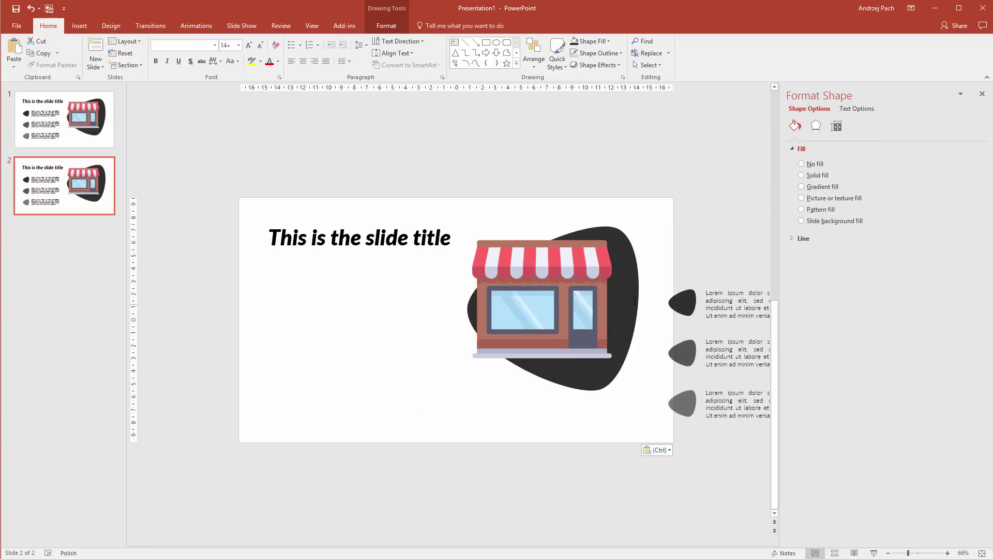
drag(560, 281, 351, 313)
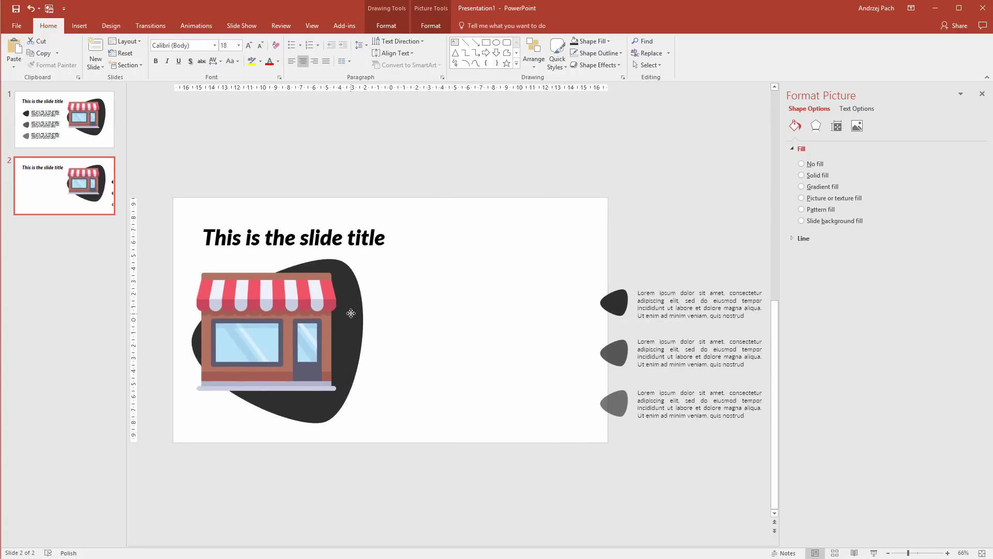
Step: Rotate the dark blob and place it with the shop picture on the left side
click(348, 410)
click(342, 414)
drag(339, 429, 189, 220)
drag(282, 405, 257, 381)
mouse_move(268, 336)
mouse_down()
mouse_move(298, 356)
mouse_move(288, 343)
mouse_up()
shift+click(207, 306)
mouse_move(208, 306)
mouse_down()
mouse_move(210, 314)
mouse_move(207, 306)
mouse_up()
Step: Move the title and the bullet list onto the slide's right side
click(225, 225)
drag(225, 224, 413, 221)
click(471, 348)
scroll(473, 349, down, 2)
drag(767, 276, 557, 452)
mouse_move(629, 346)
mouse_down()
mouse_move(536, 351)
mouse_move(480, 334)
mouse_up()
click(413, 436)
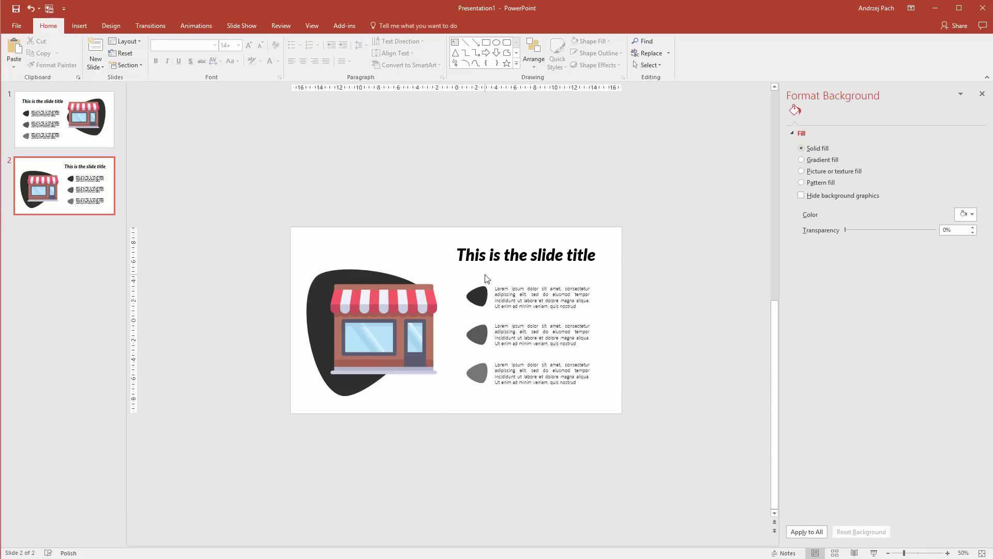
Step: Select the large dark blob for copying and bring up the slide pane menu to add a slide
click(523, 253)
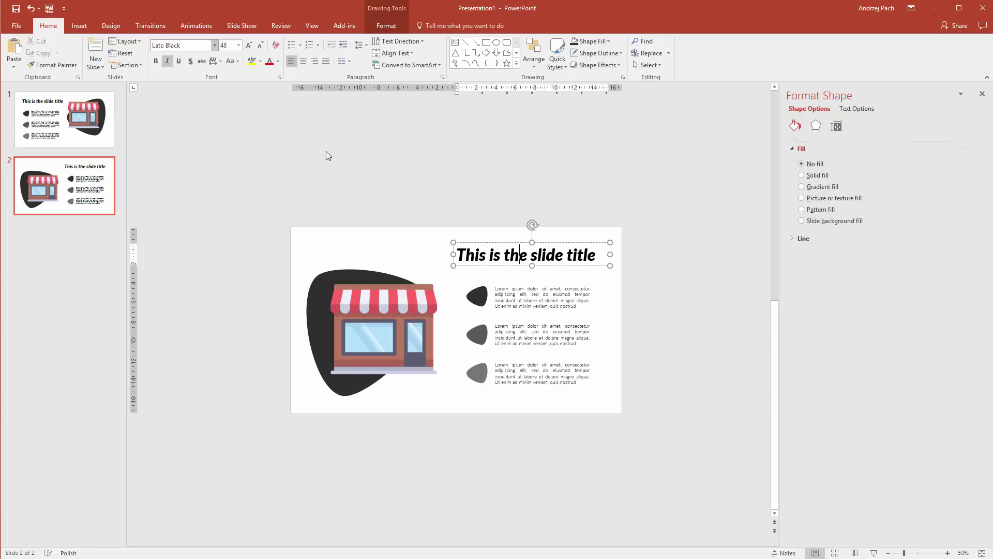
click(517, 288)
click(522, 334)
click(528, 385)
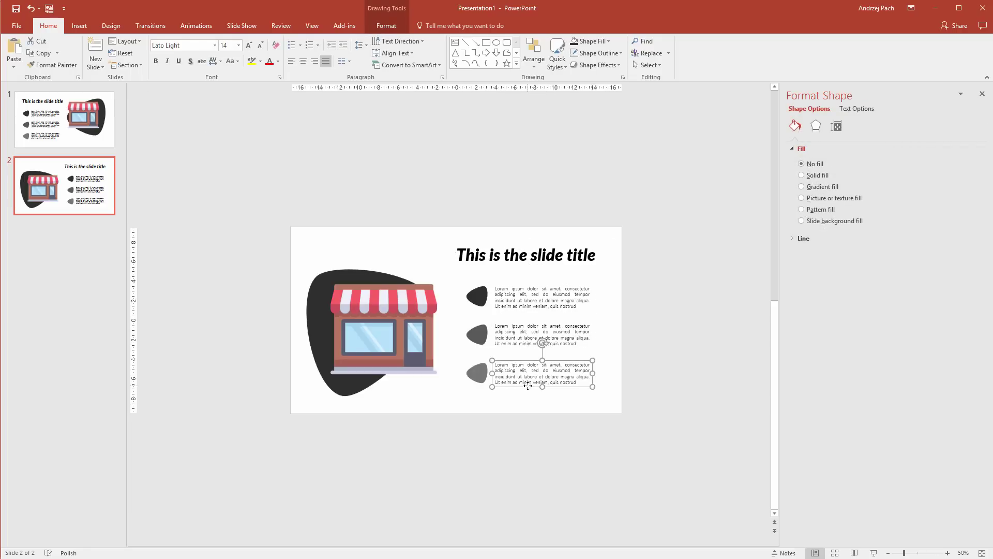
click(314, 290)
click(476, 296)
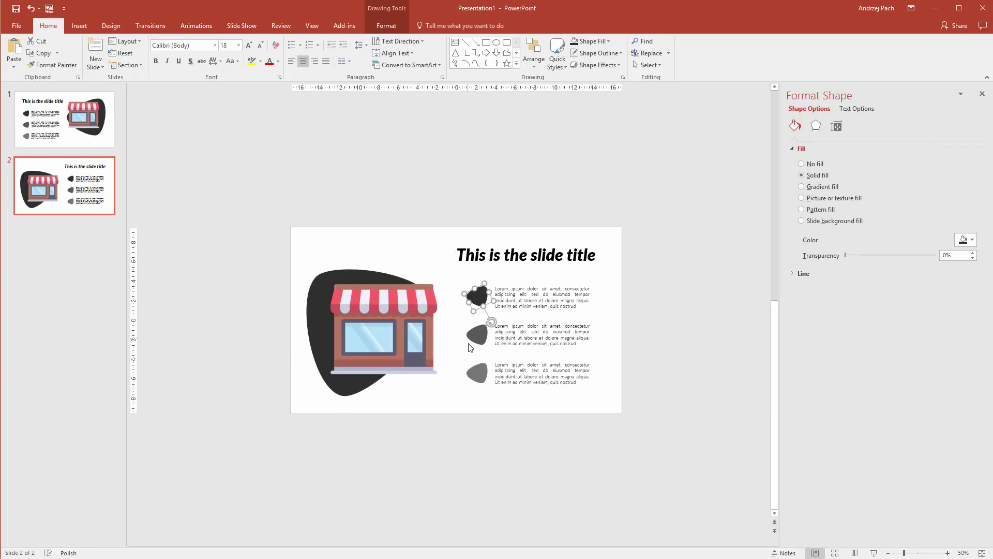
key(Escape)
click(477, 372)
click(318, 336)
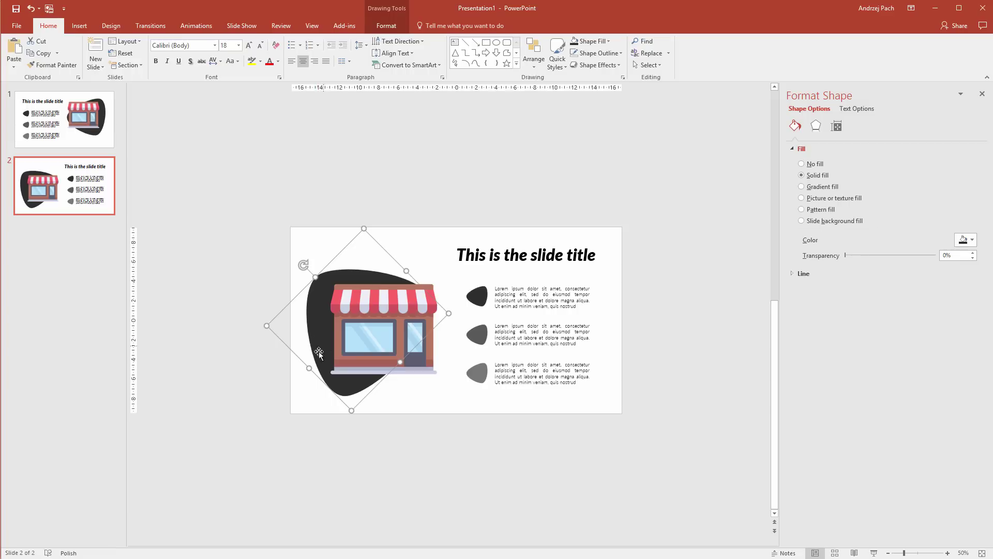
click(39, 257)
right_click(38, 258)
Step: Add blank slide 3, delete its placeholders, and paste the dark blob plus a rotated copy beside it
click(80, 291)
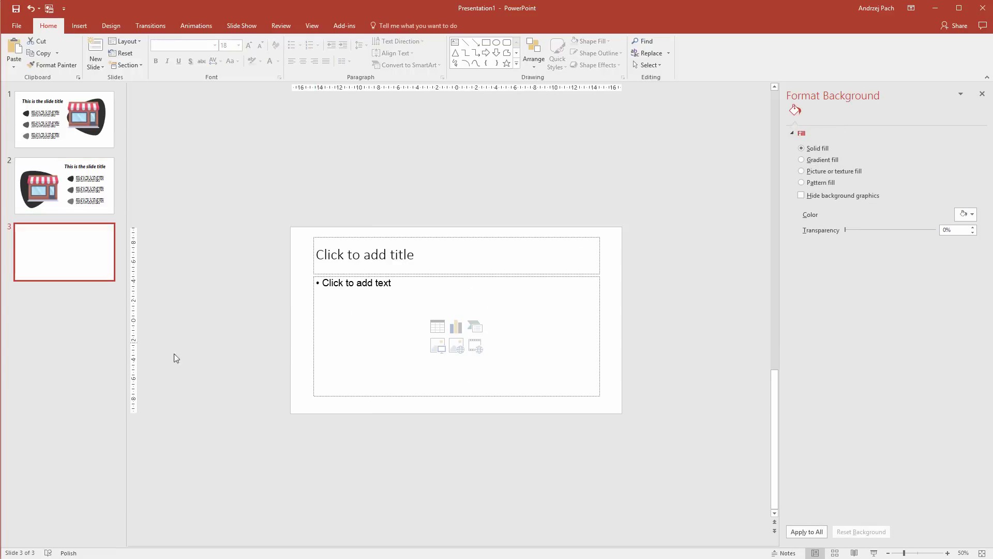
click(569, 421)
key(ctrl+a)
key(Delete)
key(ctrl+v)
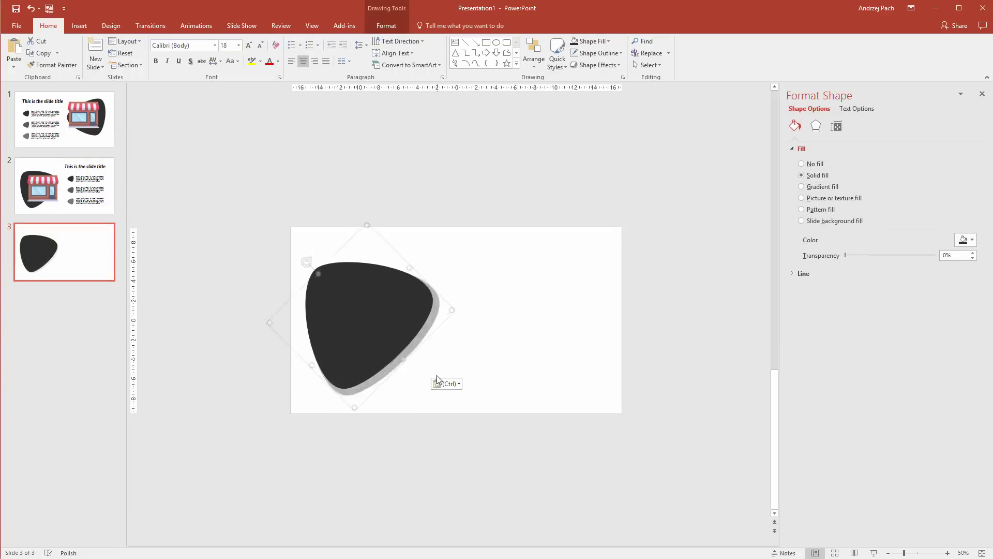
ctrl+drag(351, 304, 505, 310)
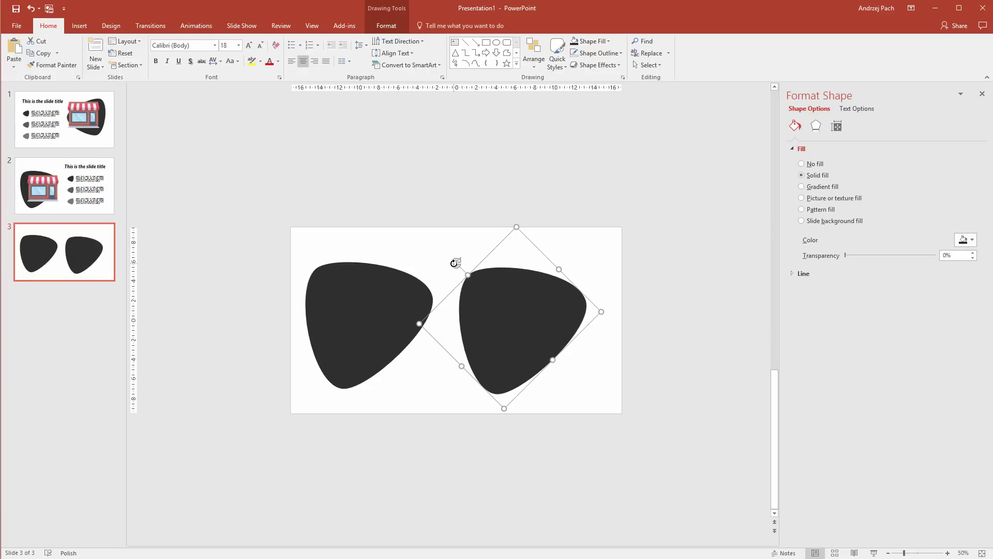
drag(454, 263, 580, 254)
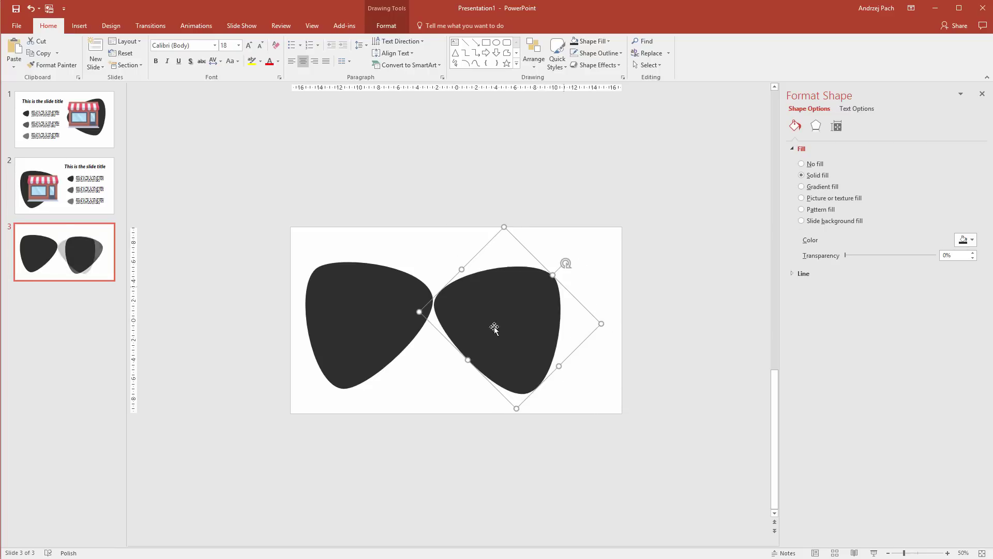
drag(494, 327, 529, 317)
Step: Align the two blobs and drag Photo1.jpg from File Explorer onto slide 3
drag(357, 311, 359, 305)
click(523, 305)
click(478, 373)
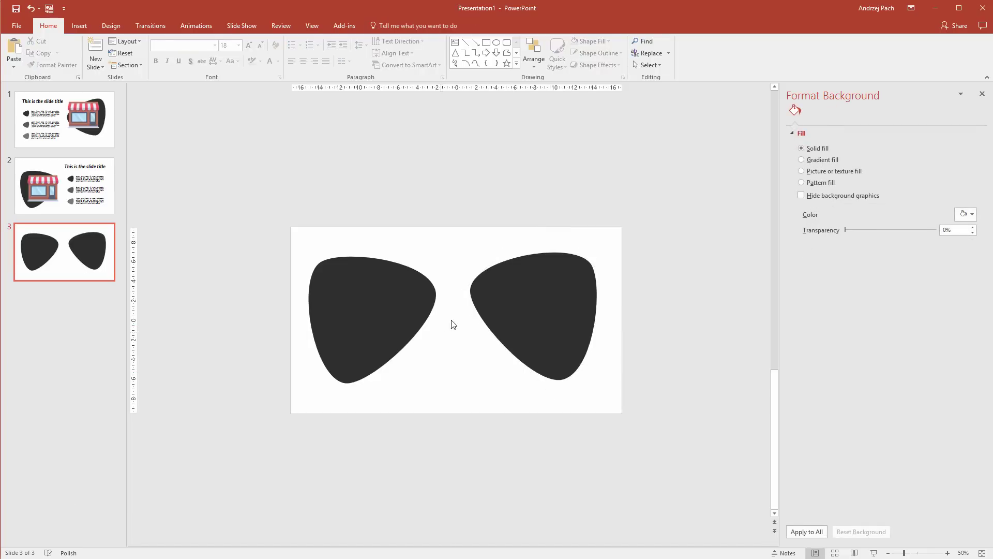
key(alt+Tab)
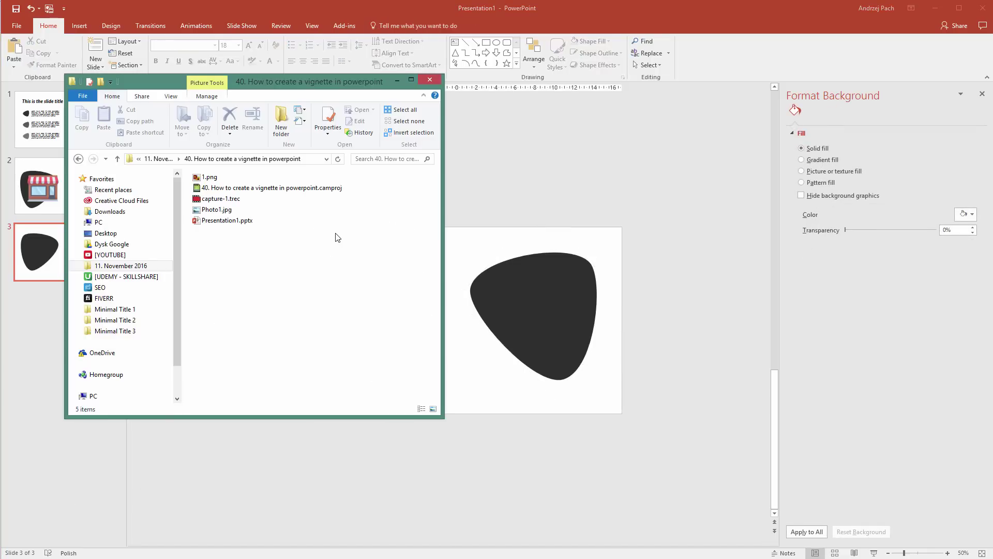
drag(216, 209, 569, 235)
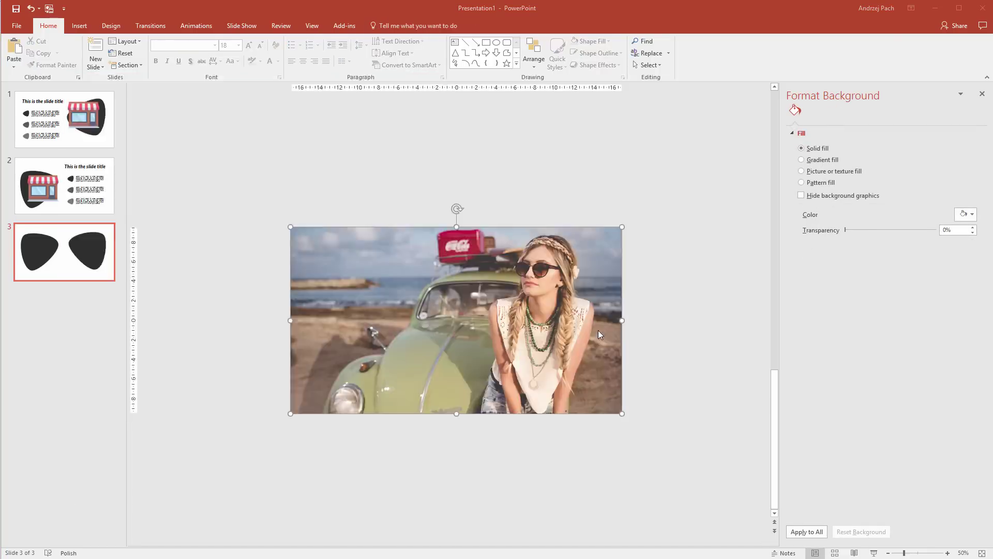
Step: Select Photo1.jpg with the right blob and apply Merge Shapes > Intersect to crop it
right_click(445, 300)
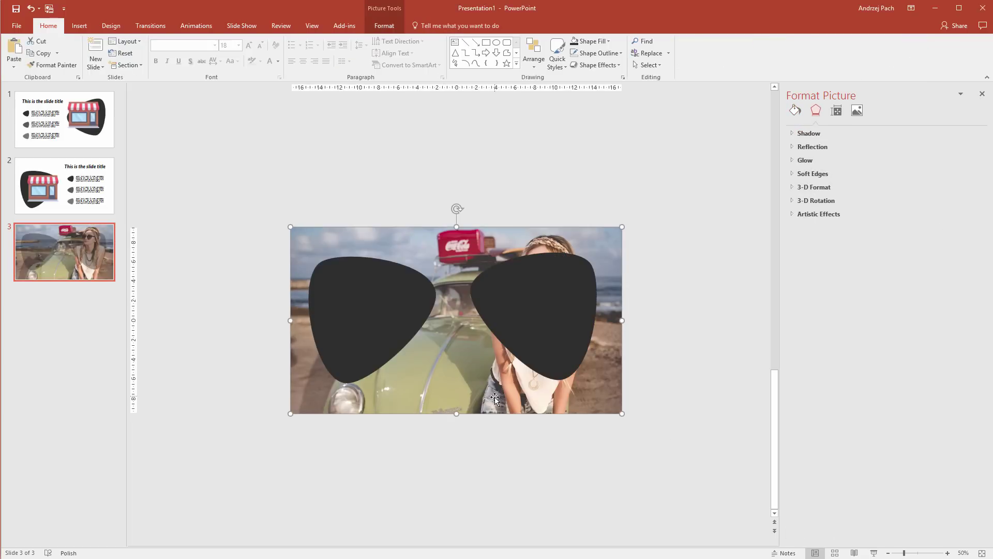
drag(495, 399, 490, 420)
click(407, 184)
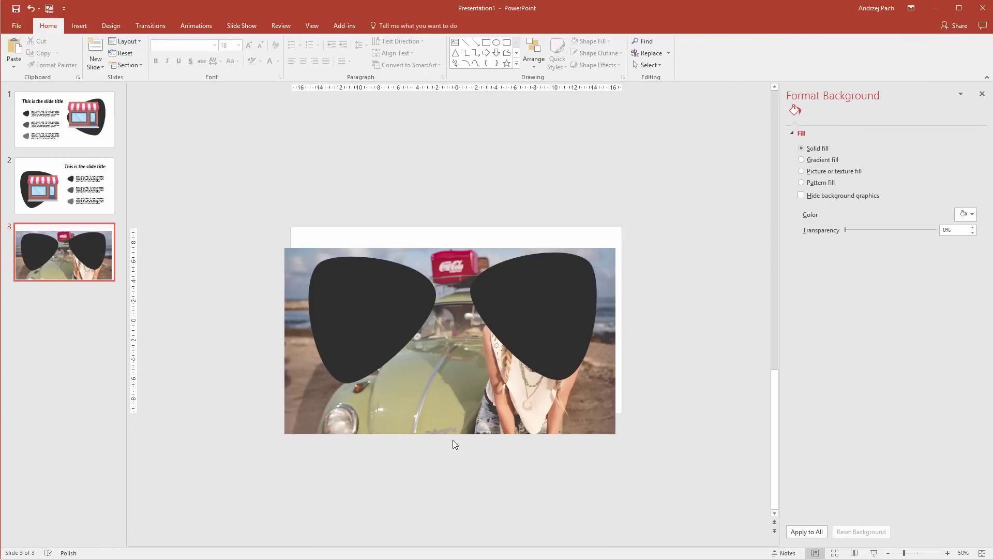
click(425, 402)
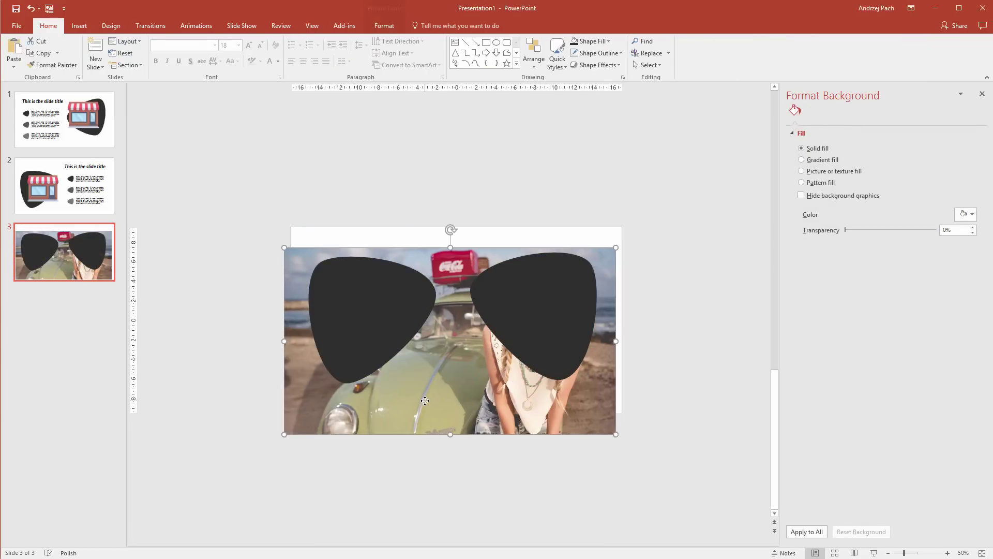
shift+click(535, 306)
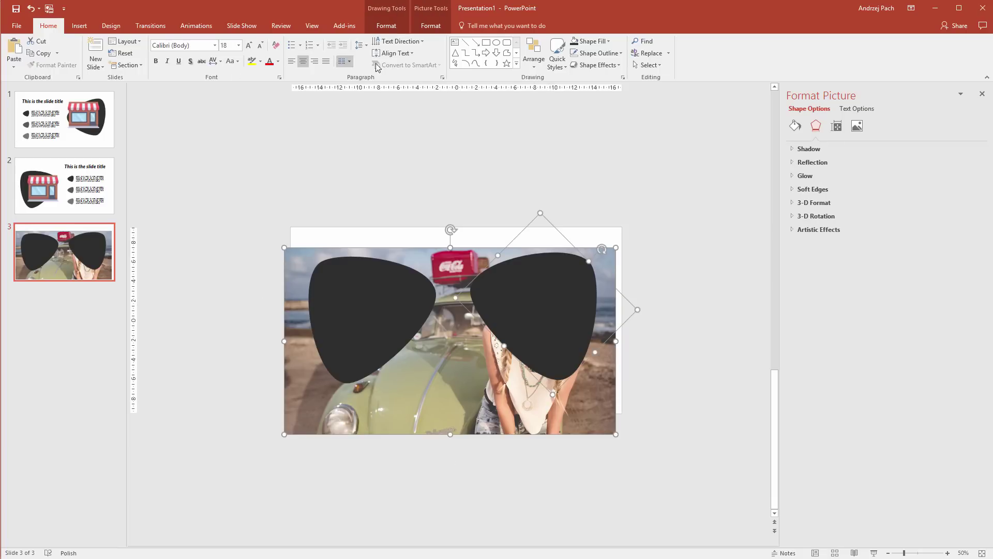
click(394, 29)
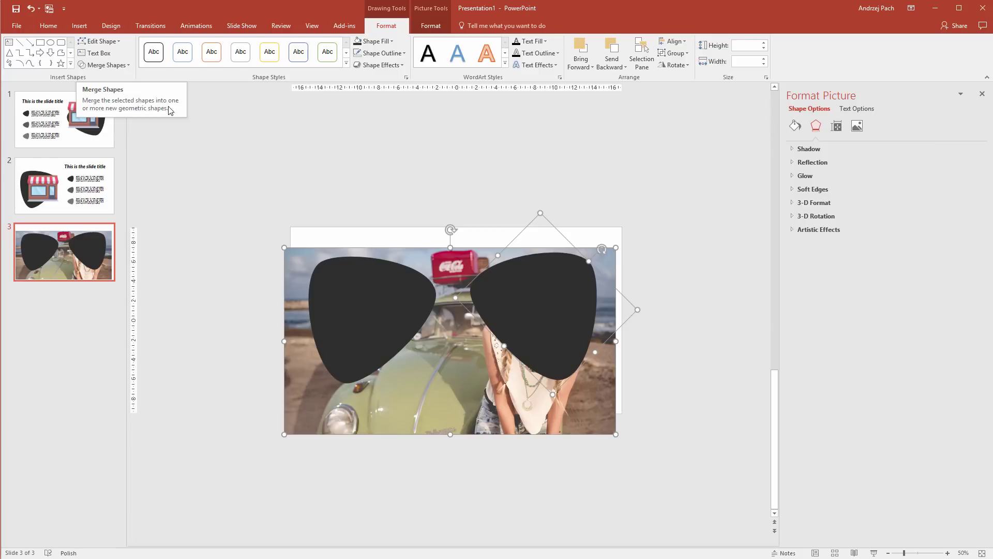
click(112, 66)
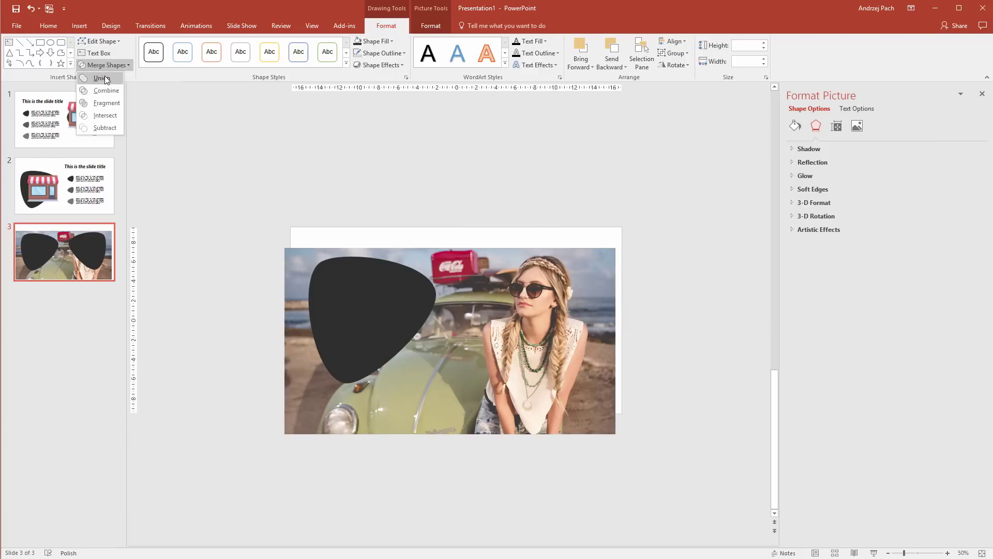
click(113, 116)
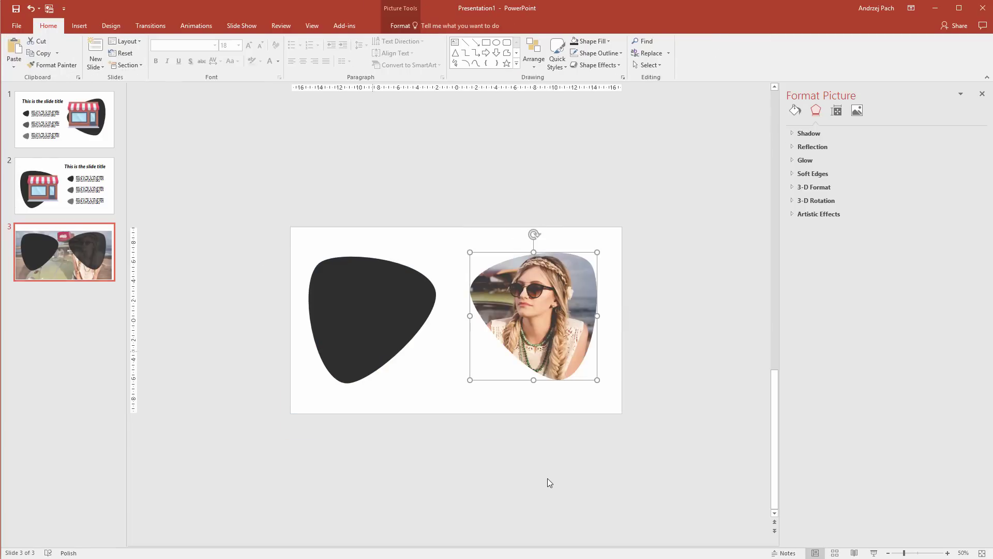
Step: Move the dark blob onto the photo, tilt it to a new angle, and enlarge it
click(537, 377)
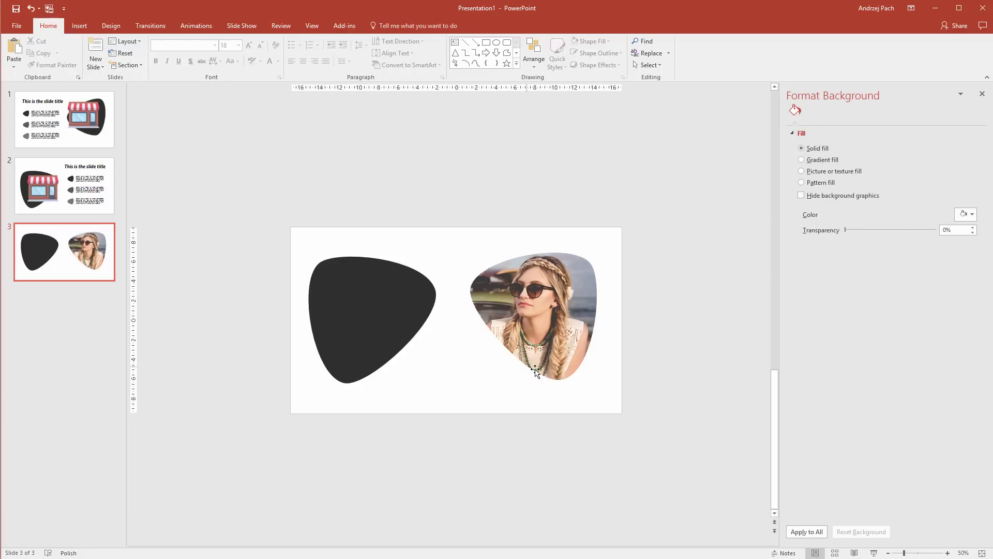
drag(361, 303, 437, 299)
drag(369, 259, 368, 339)
drag(428, 296, 539, 316)
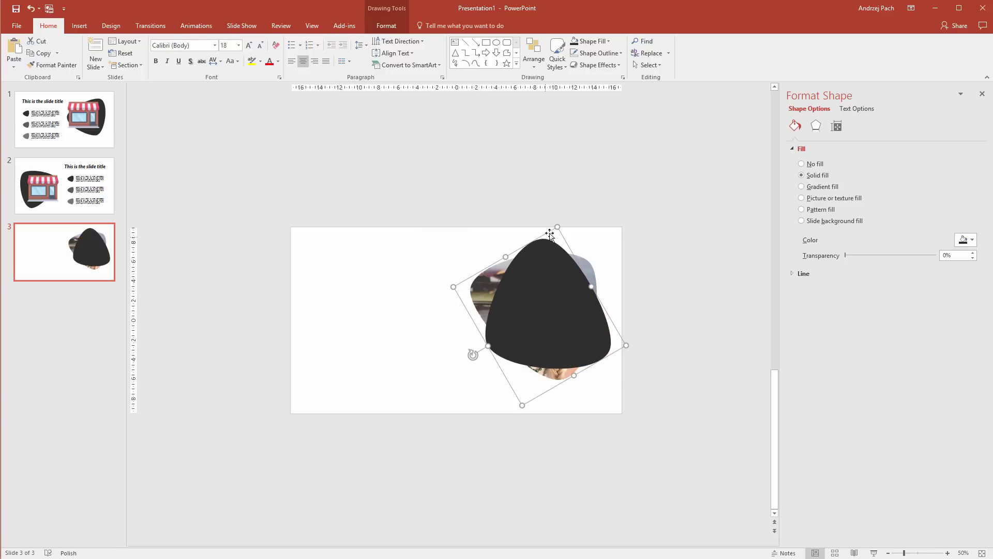
drag(567, 216, 554, 196)
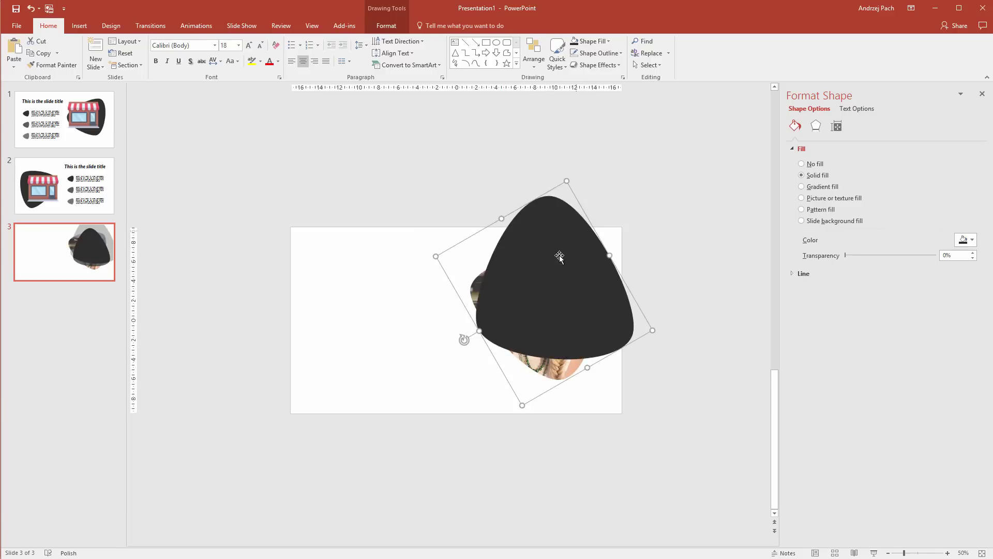
Step: Send the dark blob to back and settle the cropped photo over it
right_click(538, 282)
click(574, 391)
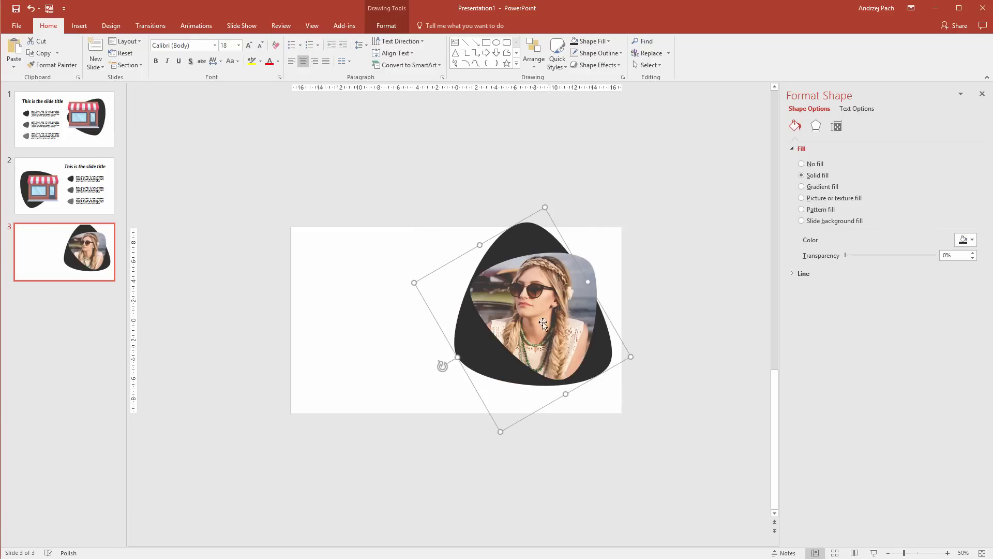
click(538, 315)
drag(537, 316, 524, 307)
drag(442, 313, 442, 314)
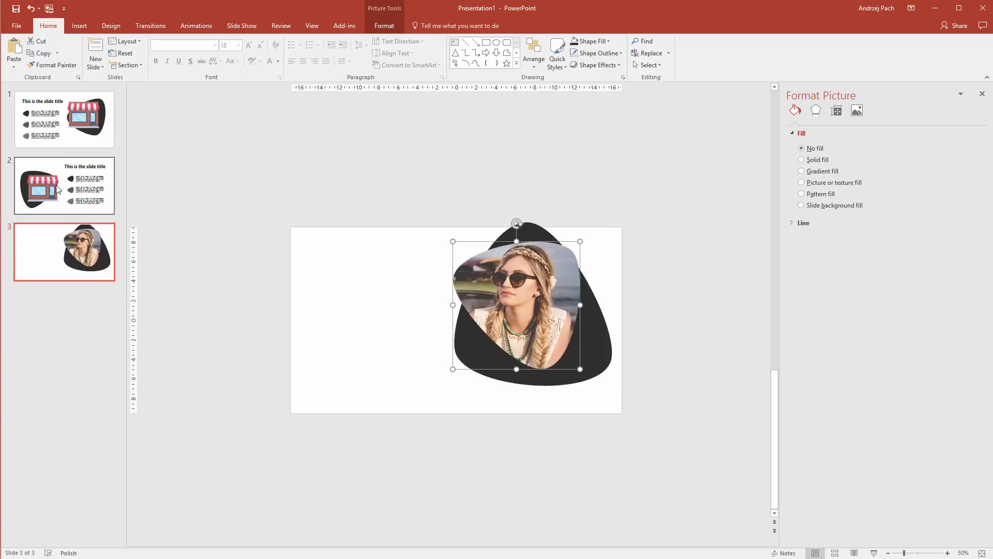
Step: Paste slide 2's title and text onto slide 3's left side, dropping the small bullet blob
click(65, 185)
drag(444, 218, 625, 328)
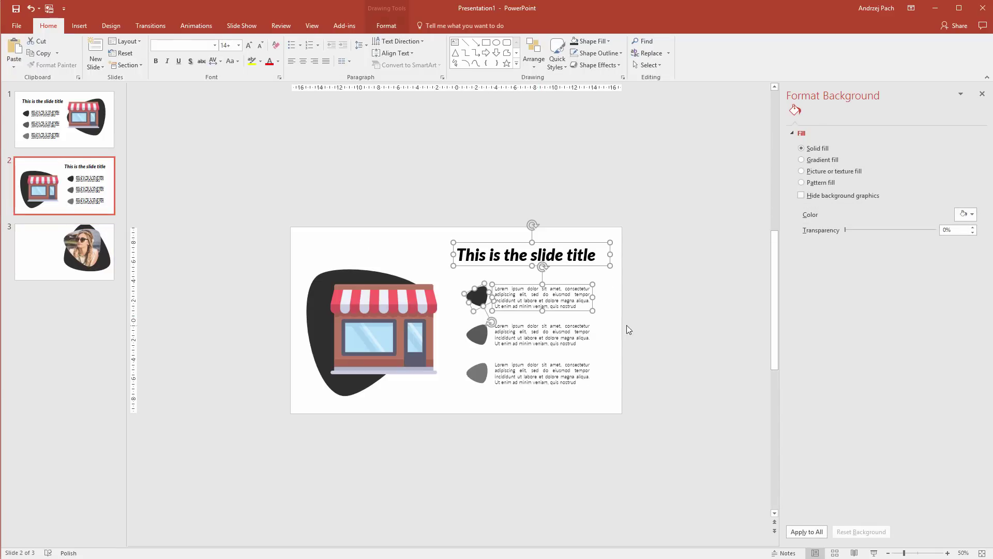
click(75, 277)
key(ctrl+v)
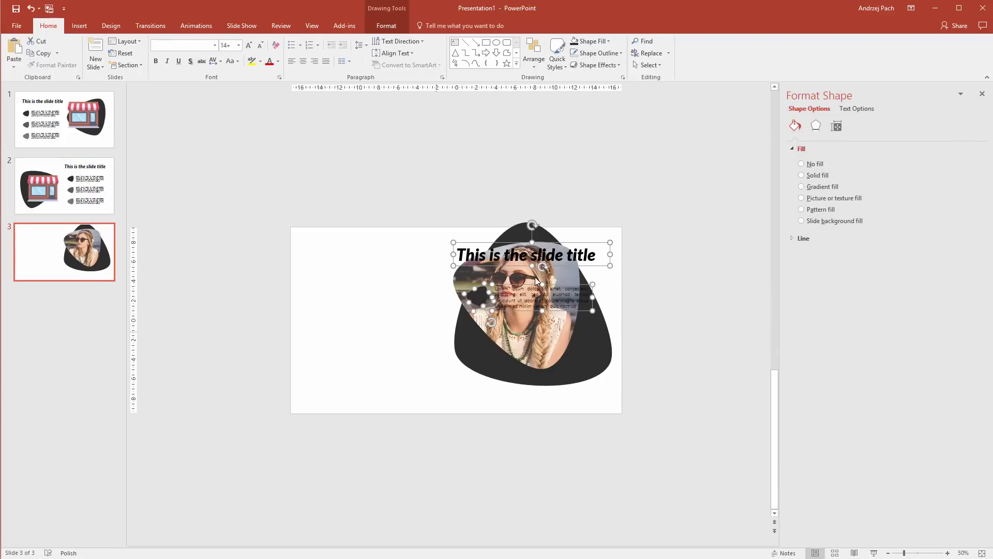
drag(517, 241, 363, 244)
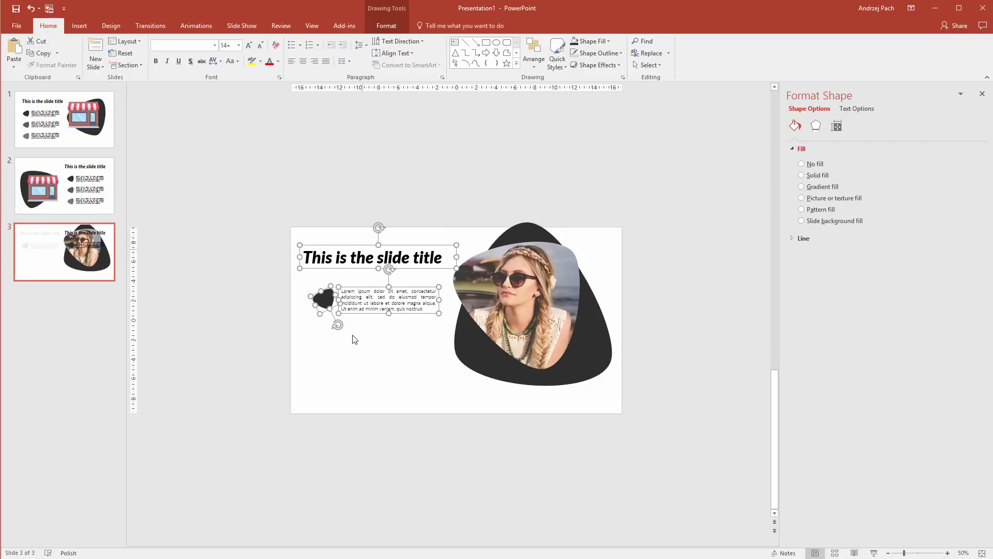
key(Escape)
Step: Narrow the paragraph box, position it at left, and set its text to 24 pt
click(350, 295)
click(366, 314)
click(366, 309)
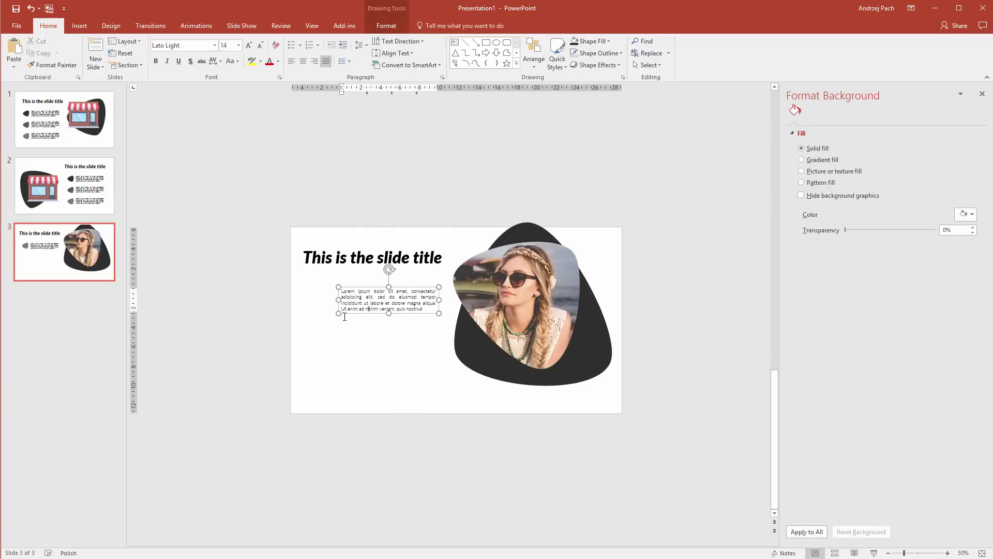
drag(338, 314, 361, 361)
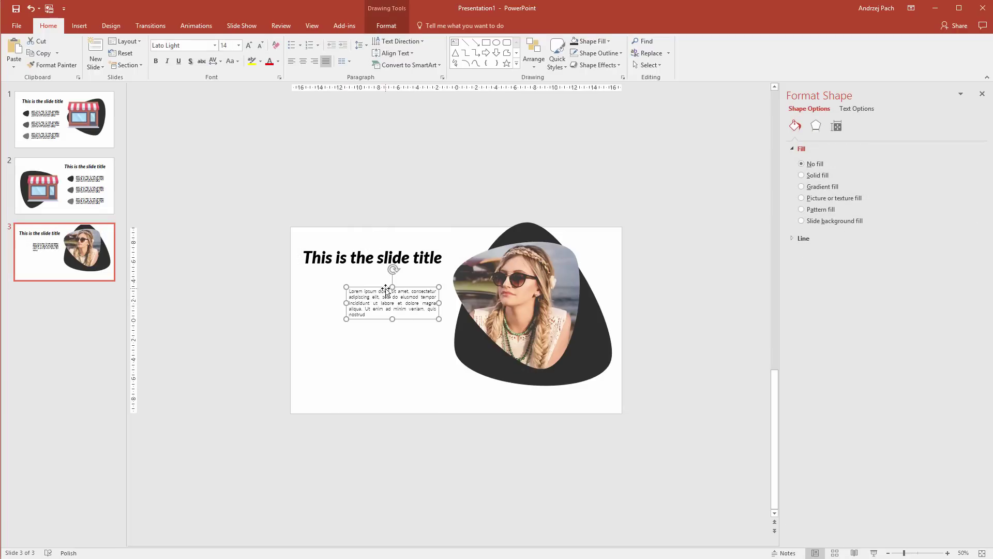
drag(379, 289, 361, 289)
click(249, 46)
click(249, 46)
click(249, 45)
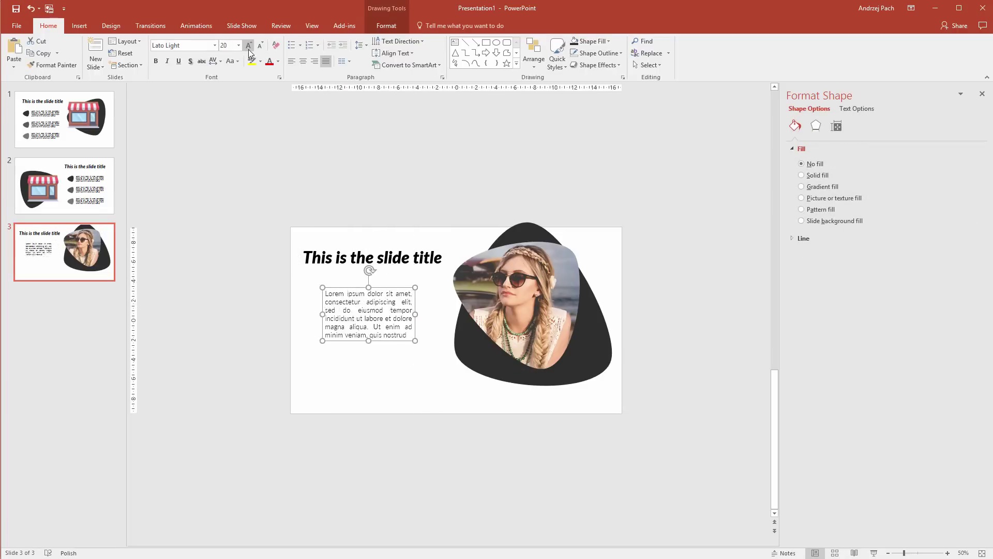
click(249, 46)
click(249, 46)
click(249, 45)
click(262, 47)
click(262, 48)
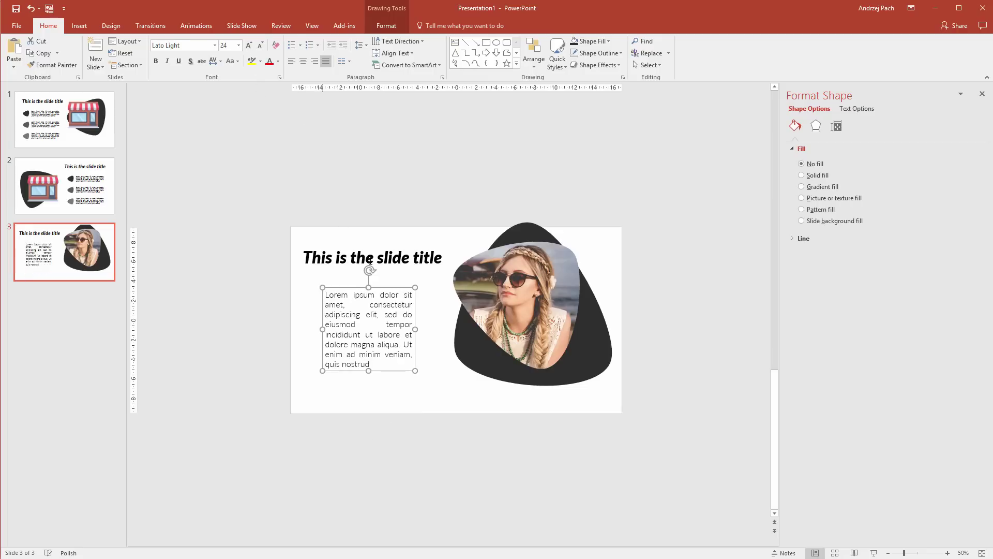
drag(353, 287, 356, 291)
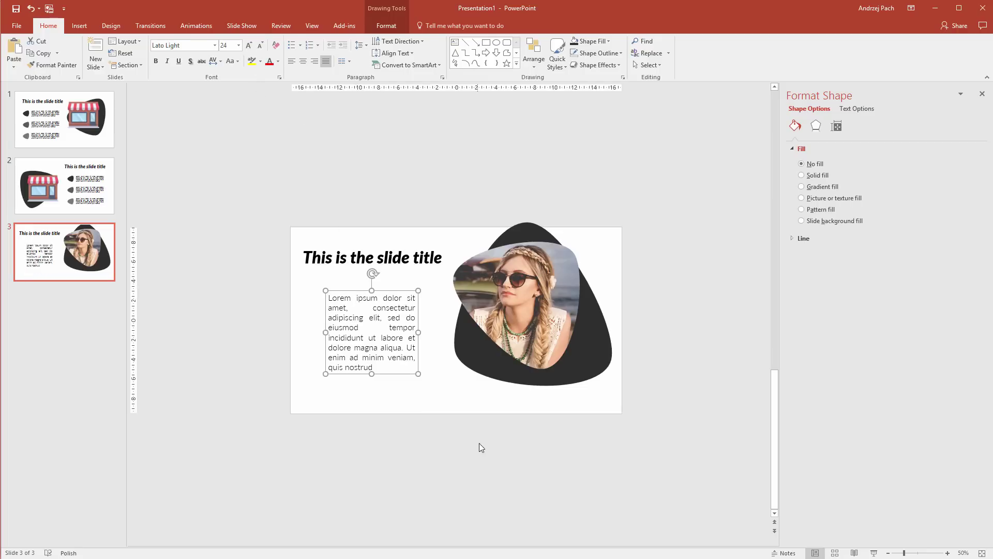
Step: Rotate the dark blob behind the photo
click(479, 444)
click(462, 362)
drag(443, 368, 546, 410)
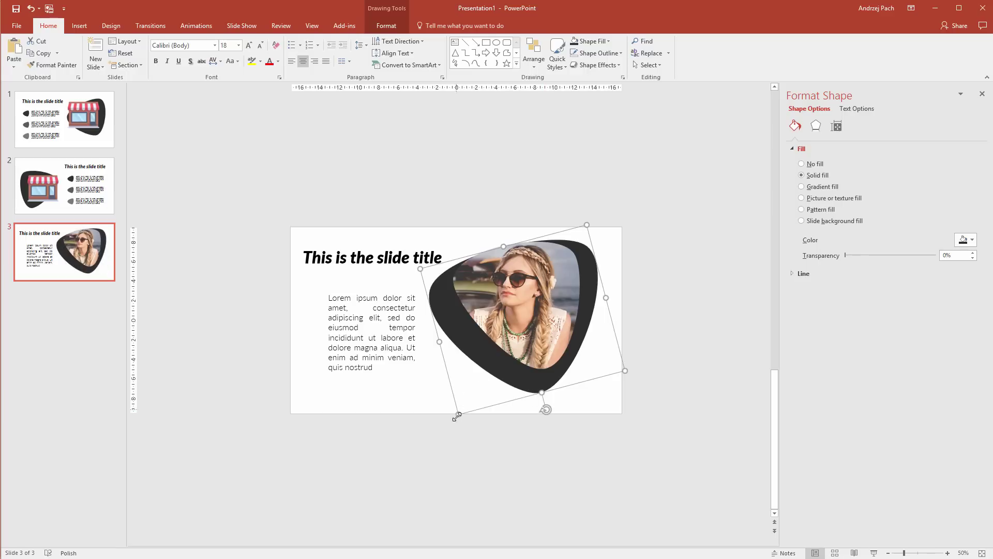
Step: Greatly enlarge the dark blob and move it with the photo down-right
click(456, 418)
click(468, 380)
drag(458, 413, 626, 331)
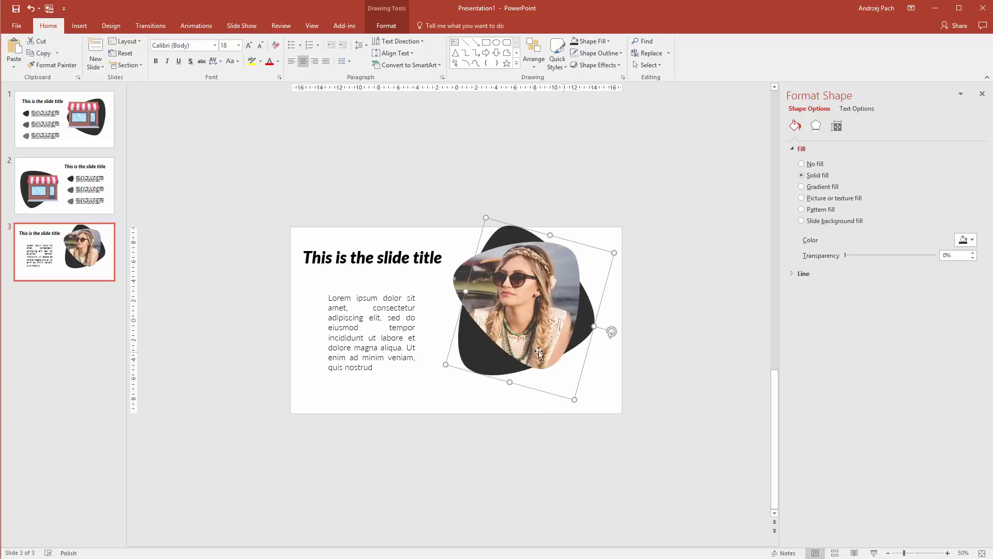
shift+click(496, 310)
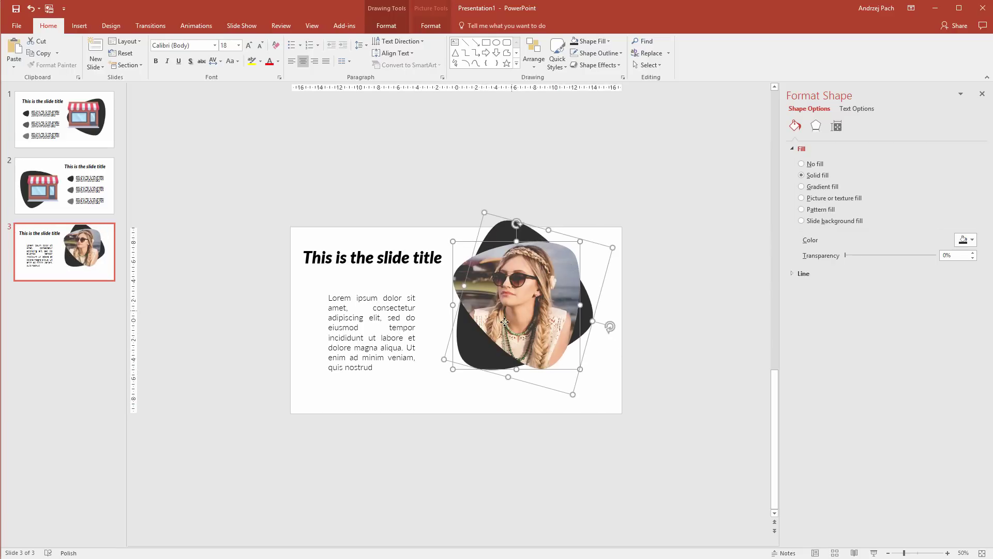
drag(496, 310, 505, 317)
click(401, 421)
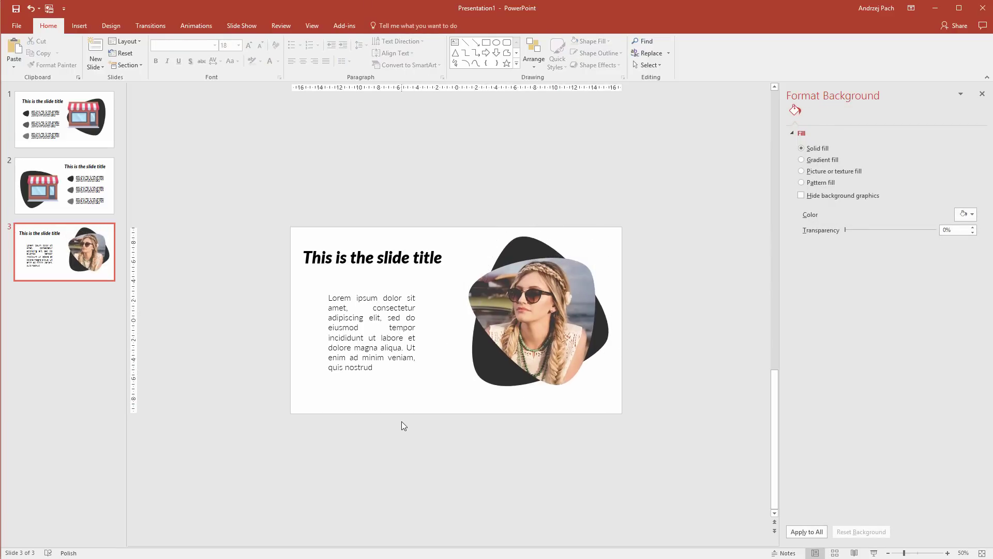
Step: Compare slides 1, 2 and 3, then reselect the dark blob on slide 3
click(43, 115)
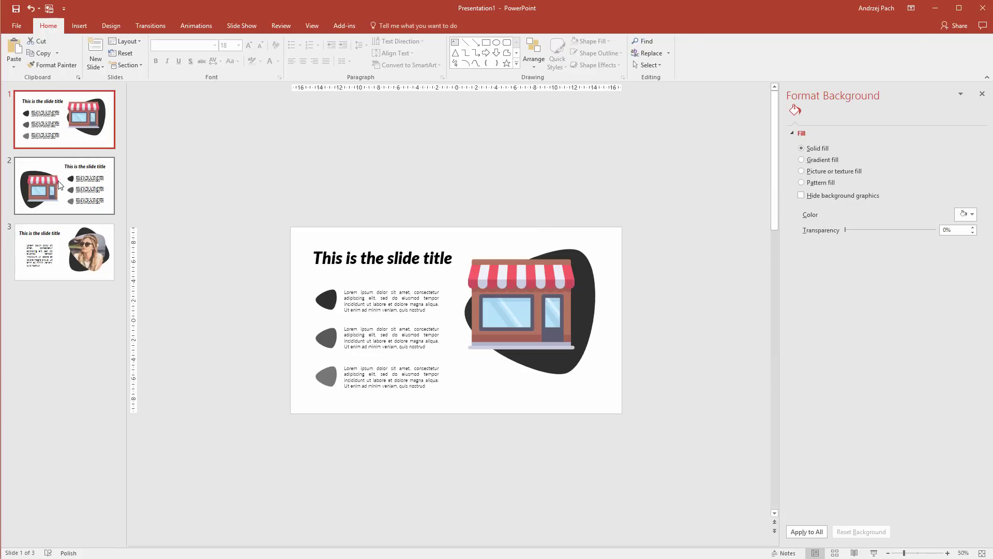
click(63, 187)
click(66, 260)
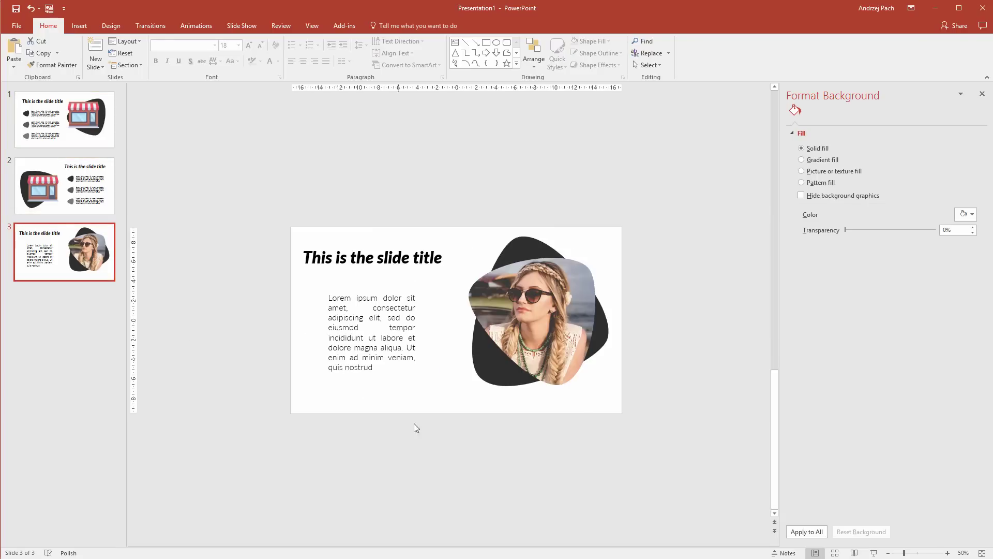
click(483, 376)
Step: Stretch the dark blob far past slide 3's bottom and right edges
drag(410, 404, 581, 492)
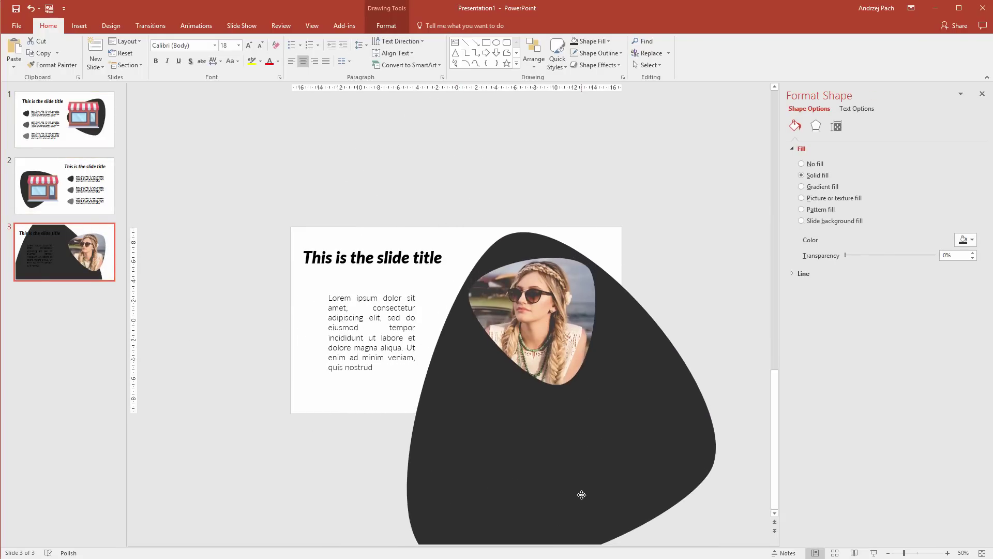
scroll(507, 405, down, 3)
scroll(324, 215, down, 3)
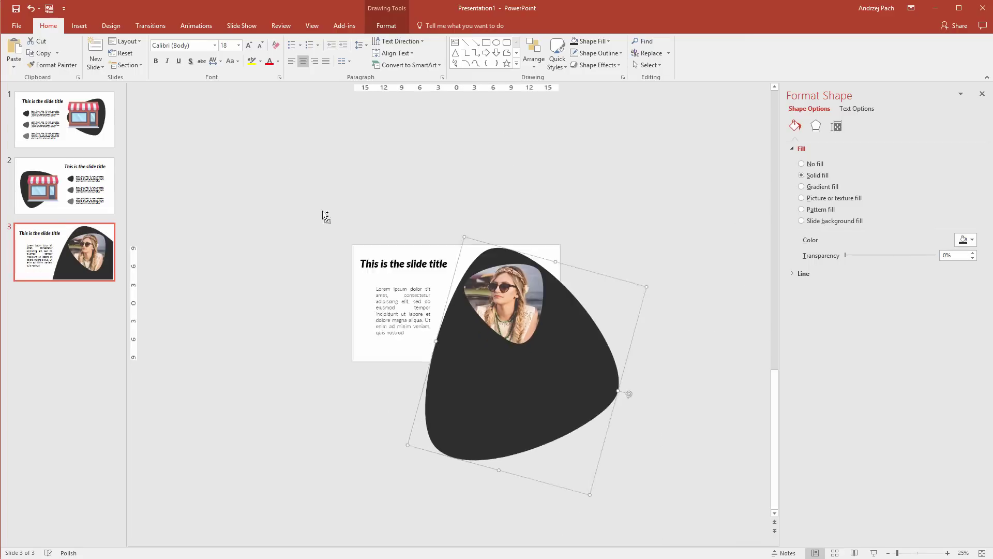
click(69, 326)
Step: Enlarge the blob-shaped photo inside the dark blob, shifting it up and left
click(484, 338)
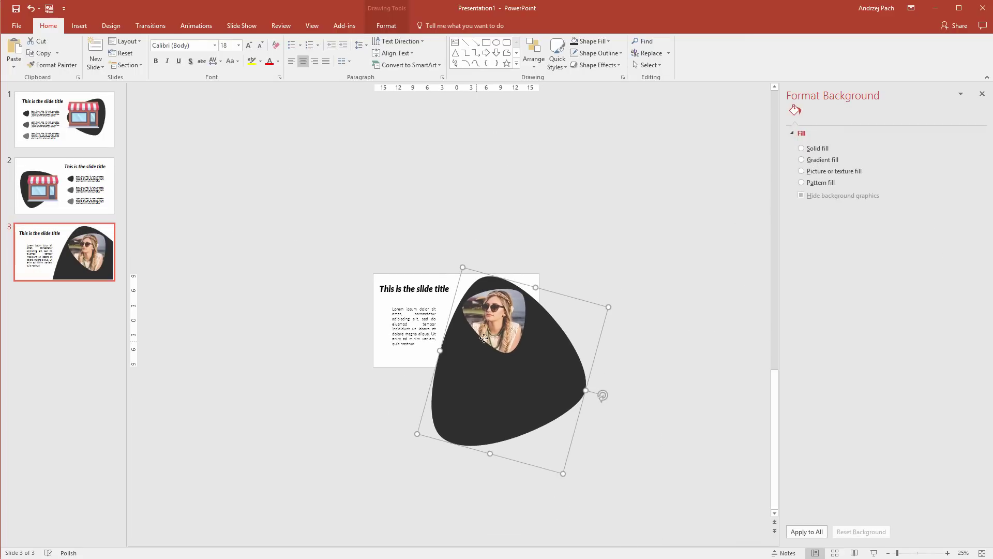
click(485, 338)
mouse_move(525, 353)
mouse_down()
mouse_move(550, 376)
mouse_move(512, 350)
mouse_up()
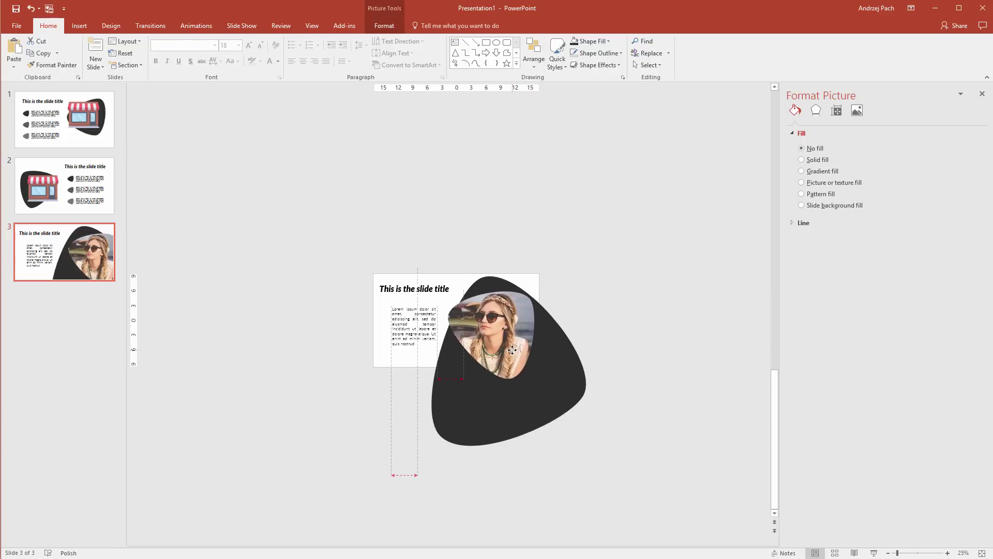
click(434, 191)
Step: Preview slide 3 full screen, then return to the editing view
key(shift+F5)
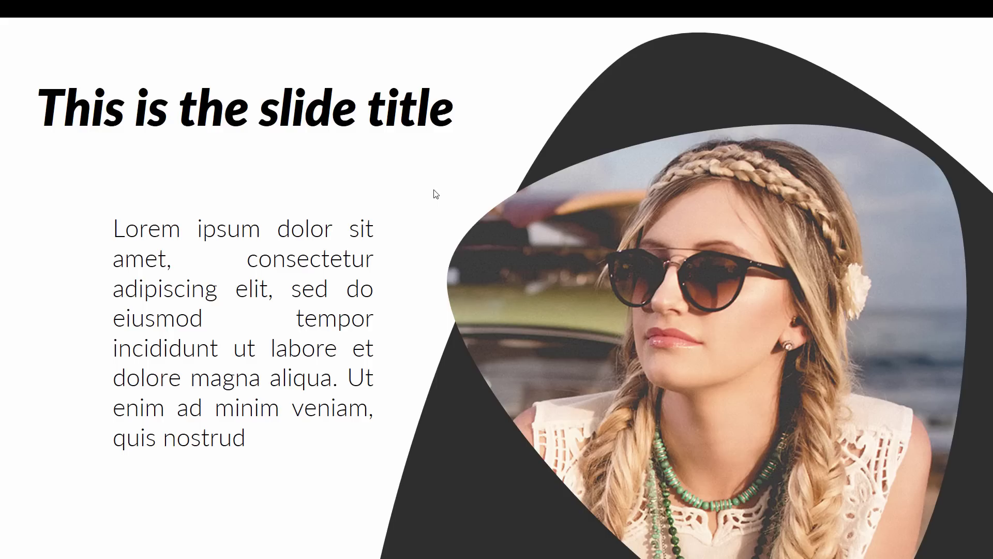
key(Escape)
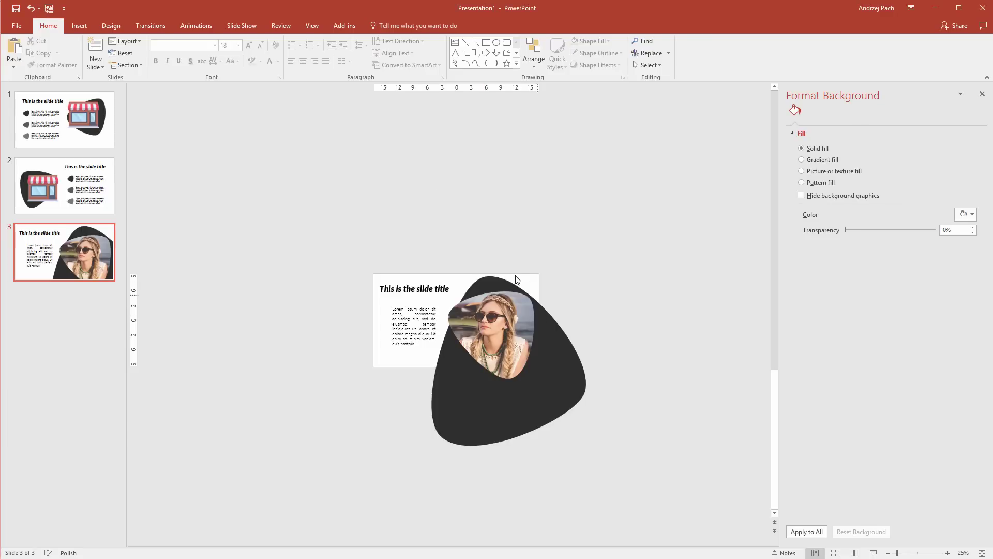
scroll(195, 432, up, 3)
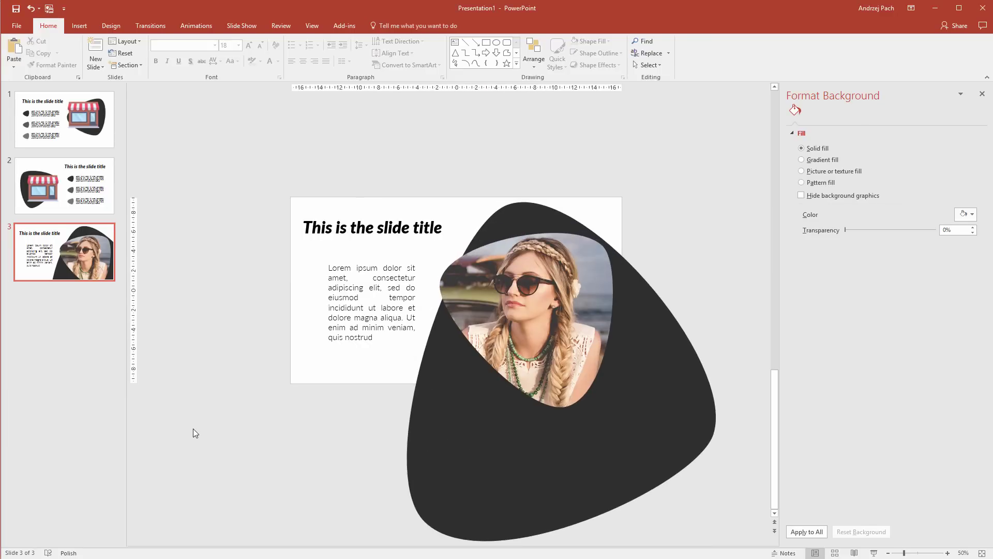